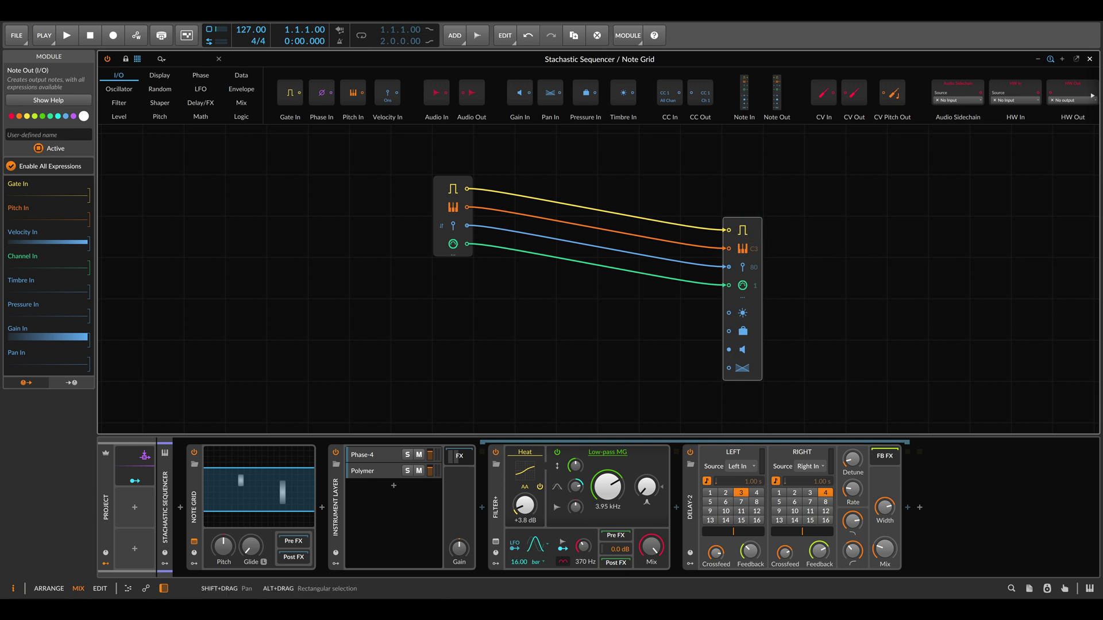
- Delete the Note In module from the grid and display the Note Grid device's voice and phase settings
left_click_drag(422, 171, 493, 256)
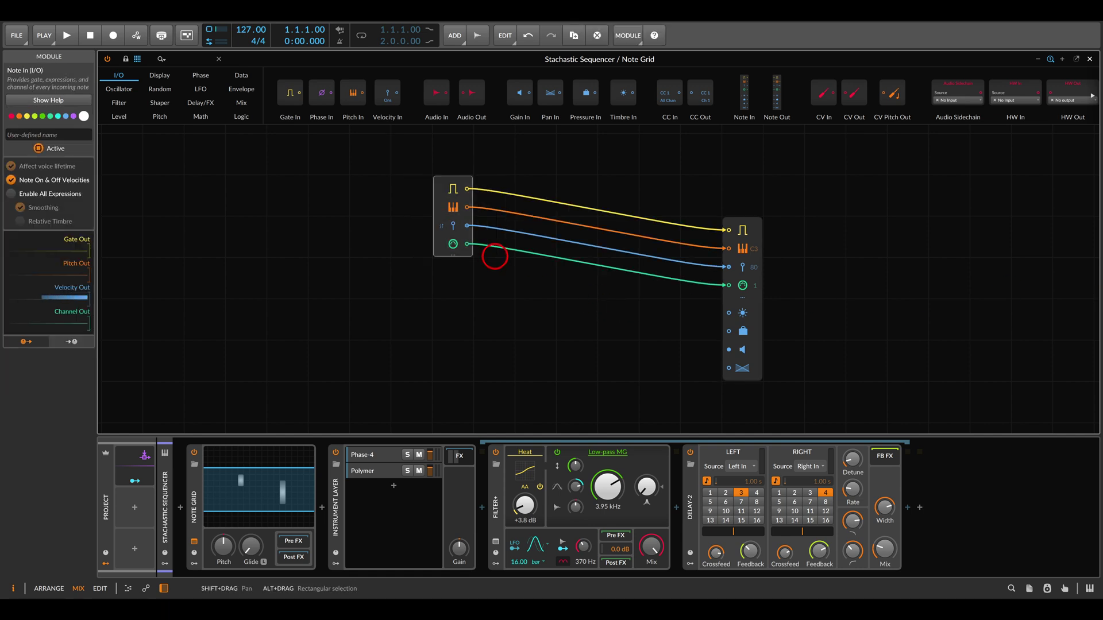
key("Delete")
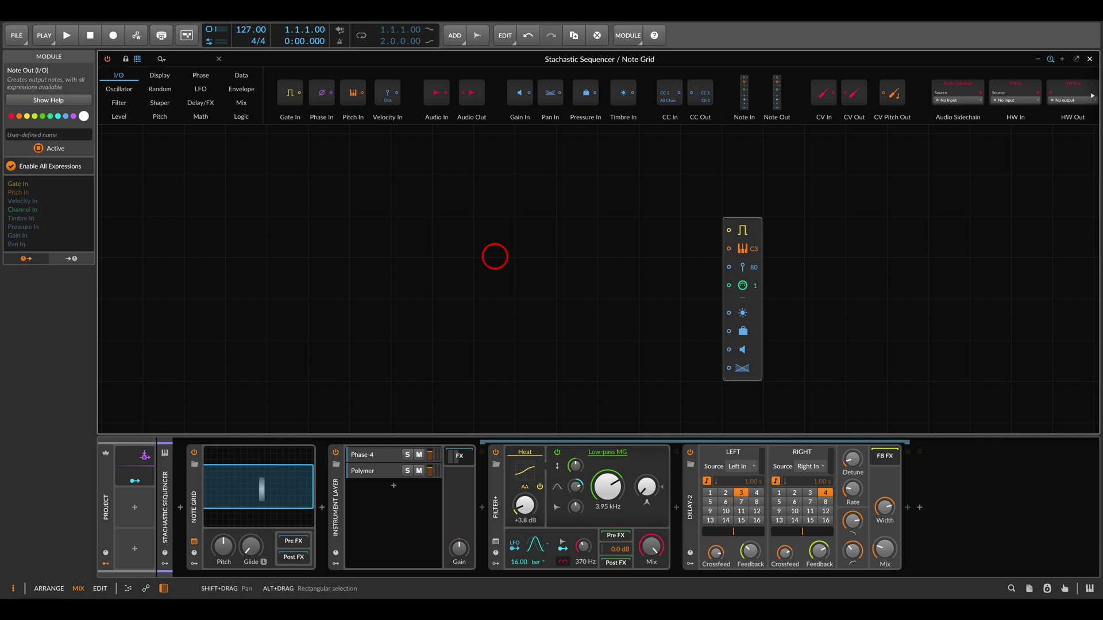
left_click(191, 488)
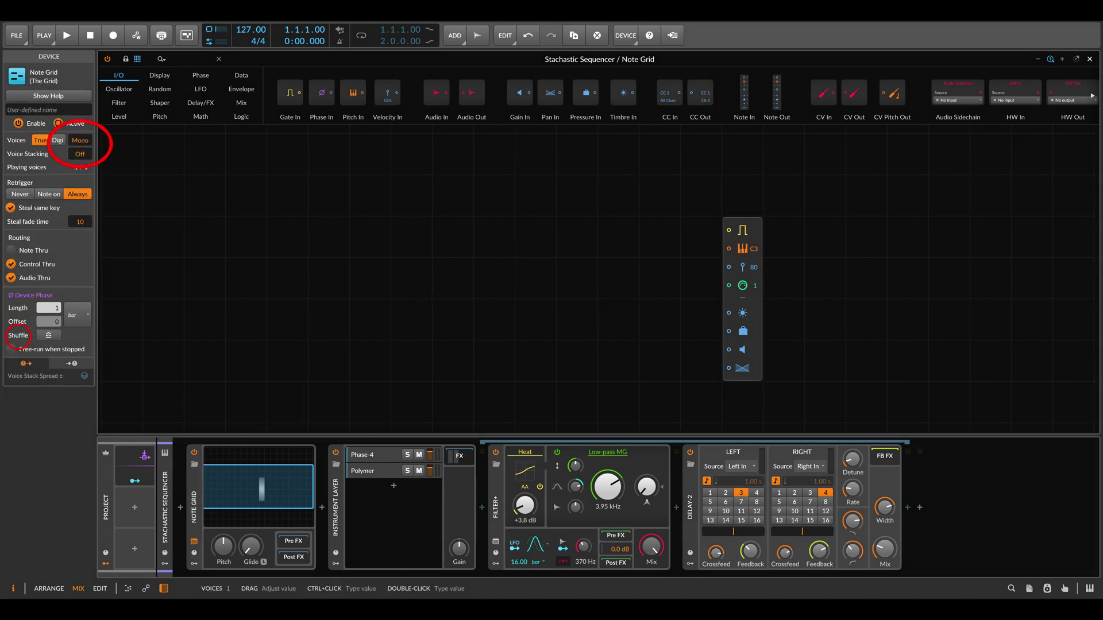
left_click_drag(7, 332, 89, 397)
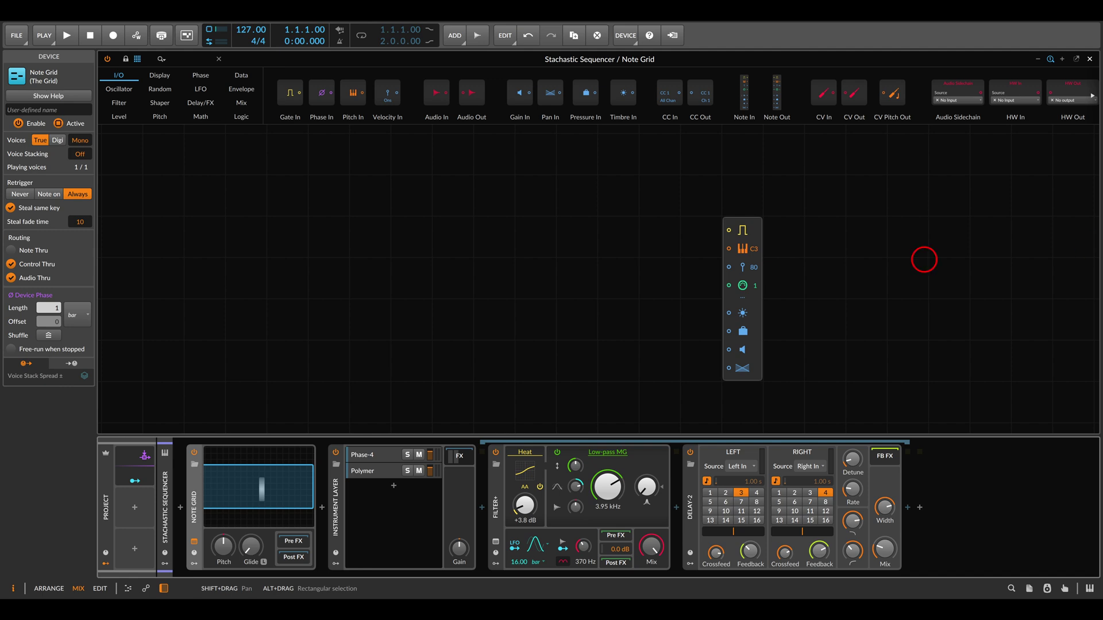
- Add a Pitches data module to the grid and place a random Dice module before it
left_click(239, 75)
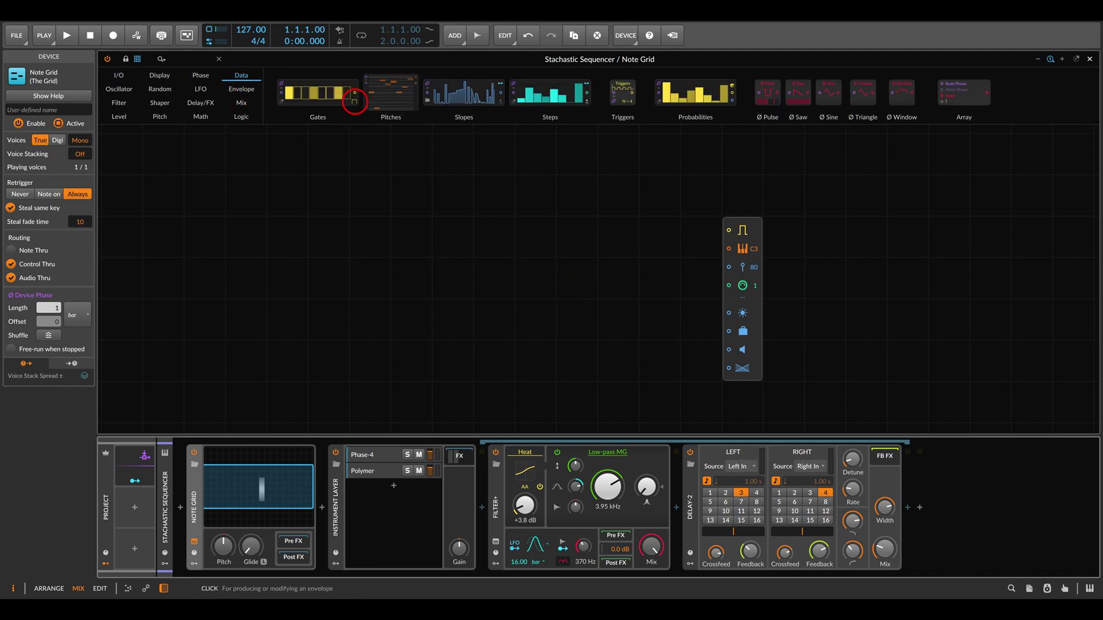
left_click_drag(368, 95, 372, 222)
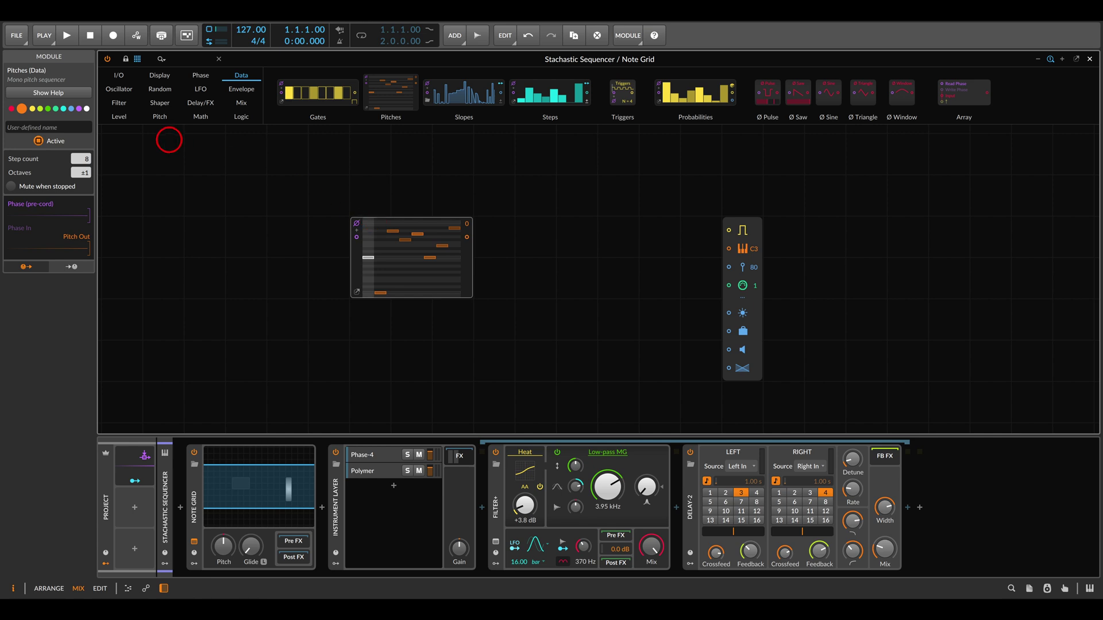
left_click(159, 90)
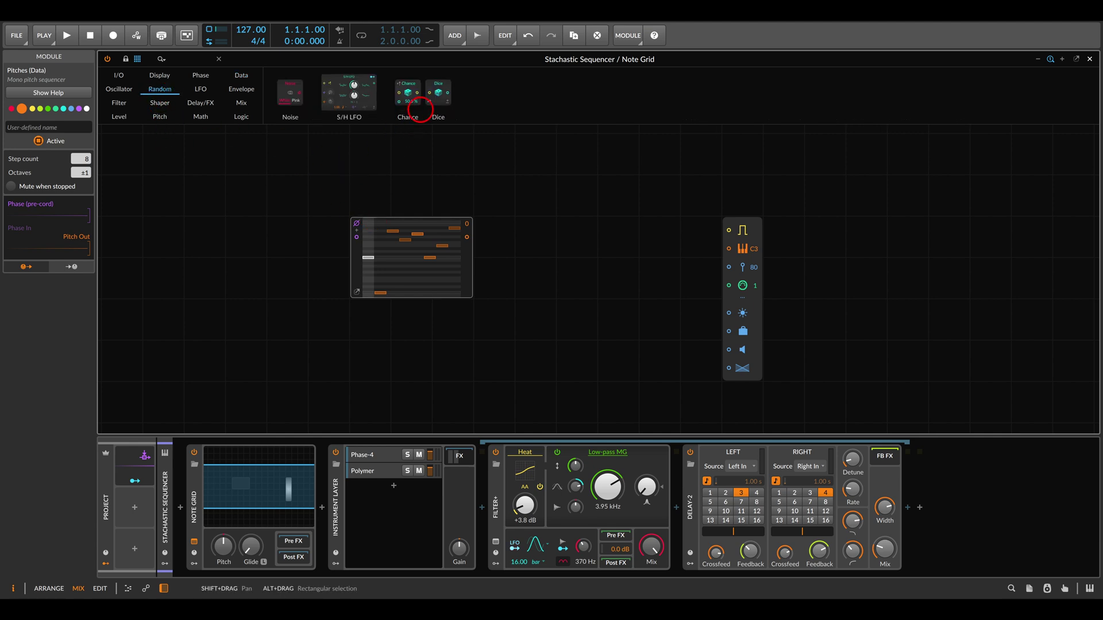
left_click_drag(438, 94, 504, 243)
scroll(307, 239, "up", 2)
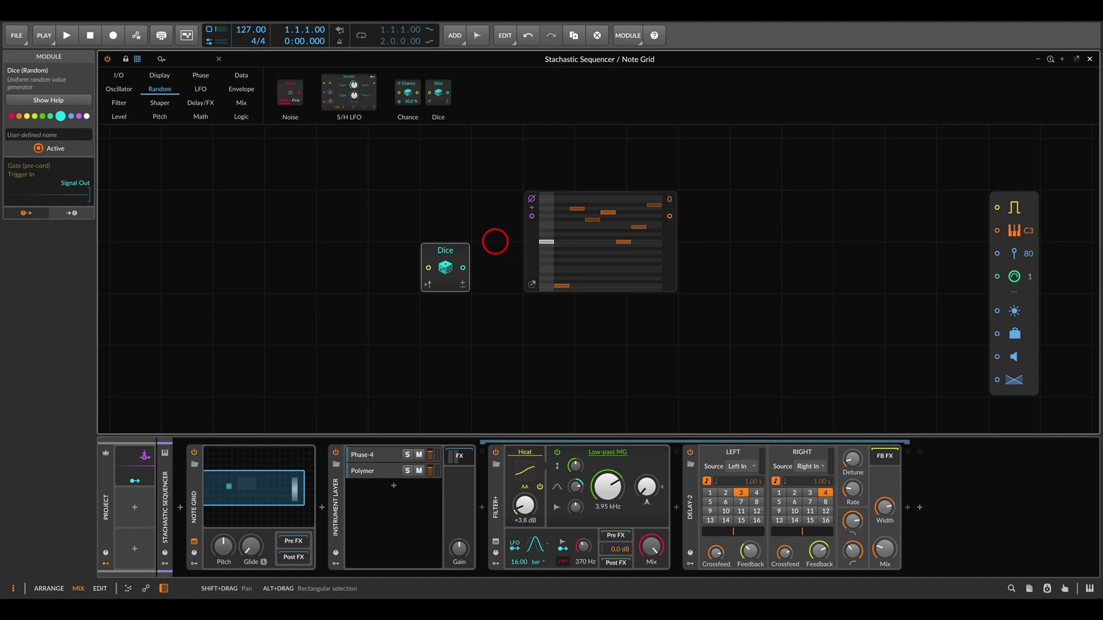
- Place a Triggers module directly before Dice and set its step count to 8
left_click(241, 76)
left_click_drag(623, 91, 385, 250)
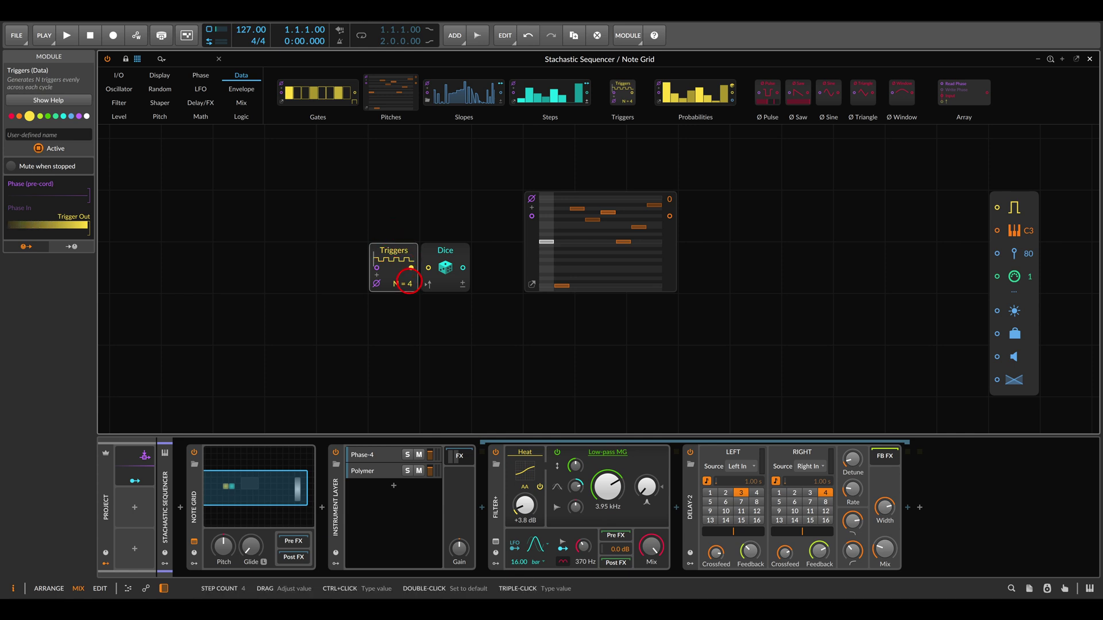
left_click_drag(405, 284, 409, 283)
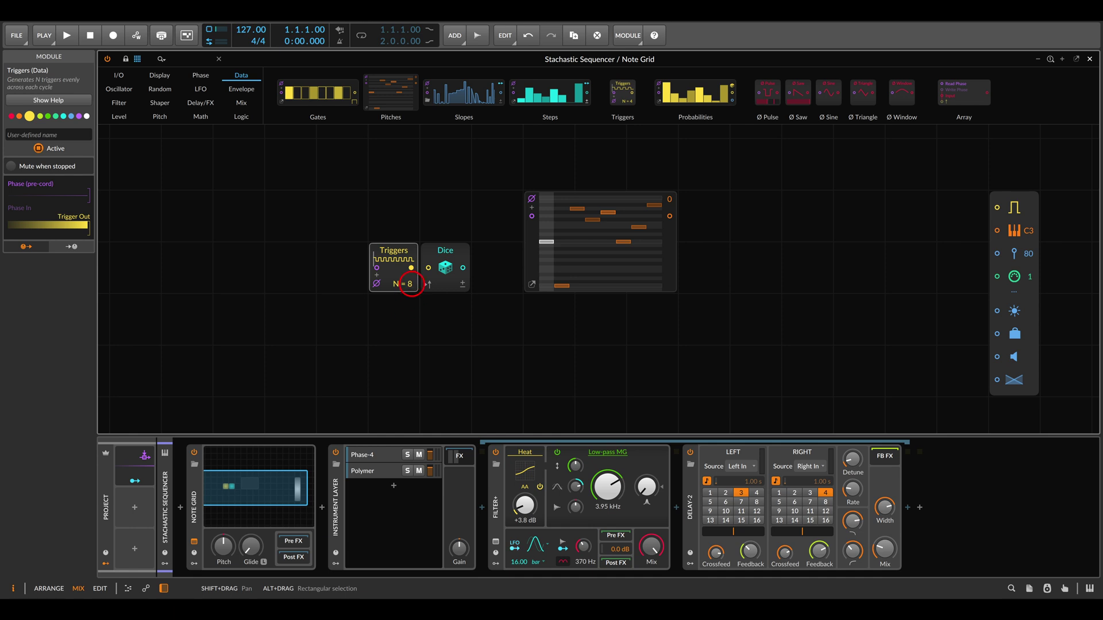
- Connect the Triggers output to the Dice trigger input, and the Dice output to the Pitches phase input
left_click_drag(411, 268, 426, 268)
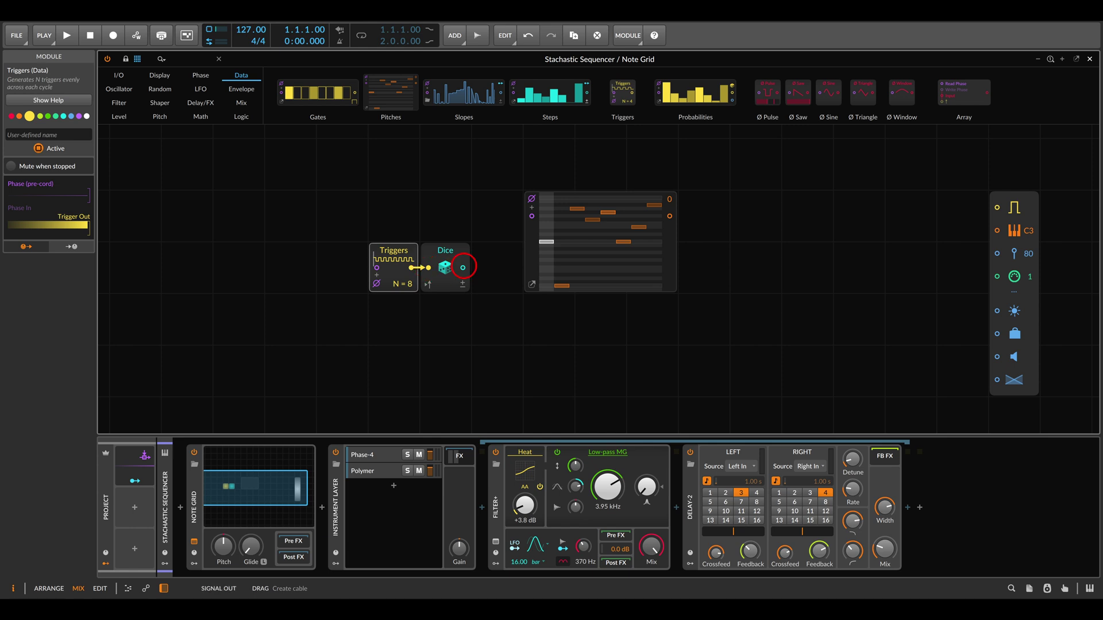
left_click_drag(463, 268, 526, 217)
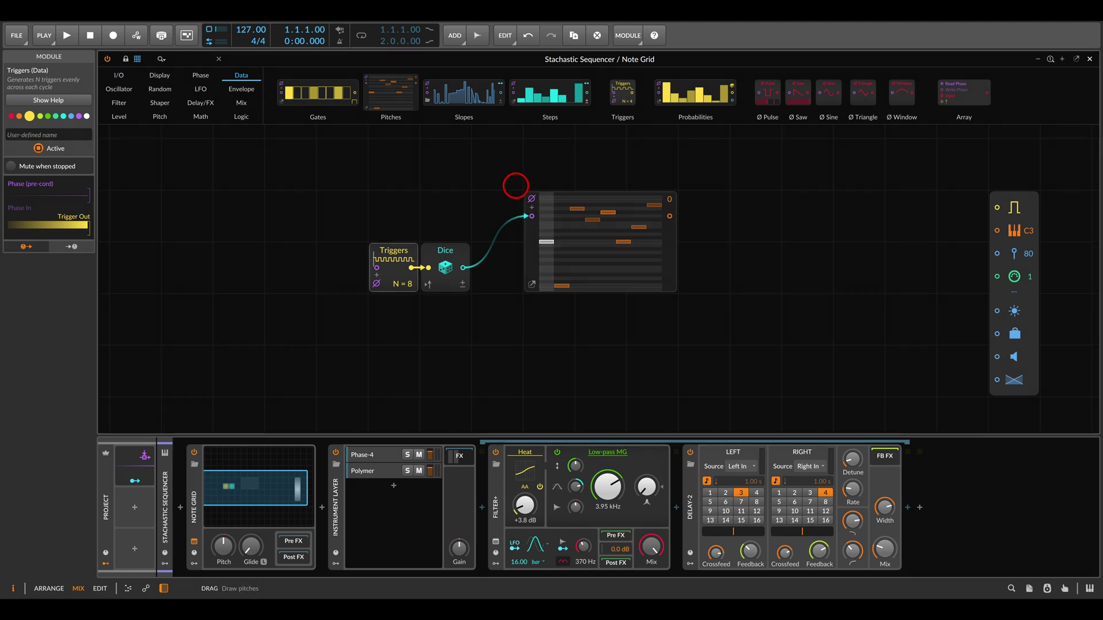
scroll(541, 208, "up", 3)
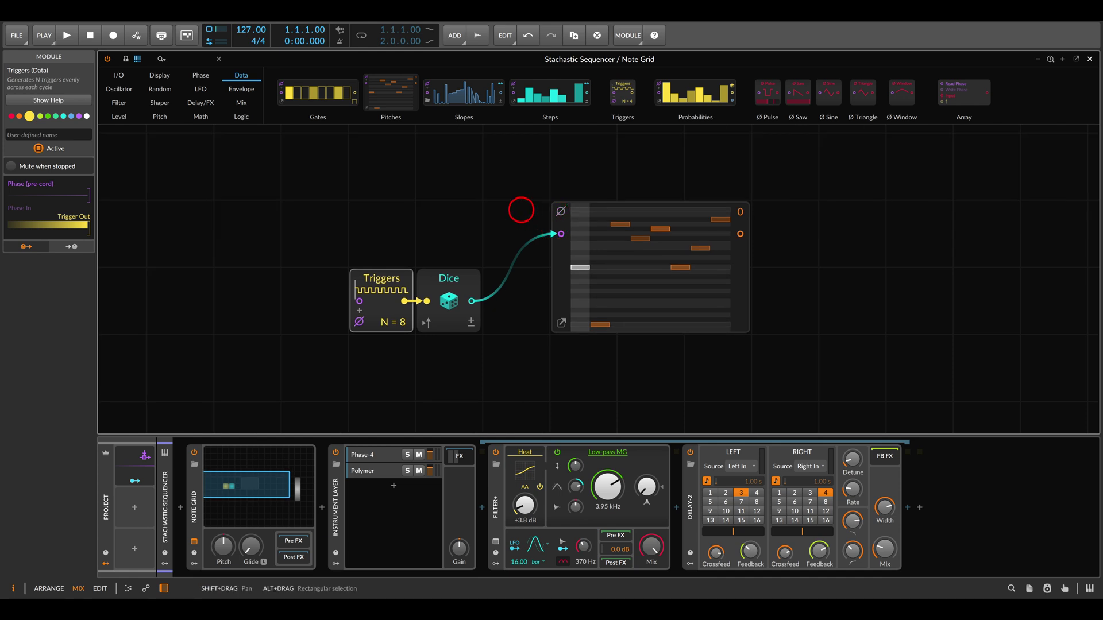
- Connect the Pitches output to the pitch input of Note Out, and its gate input to the Triggers output
scroll(584, 273, "right", 5)
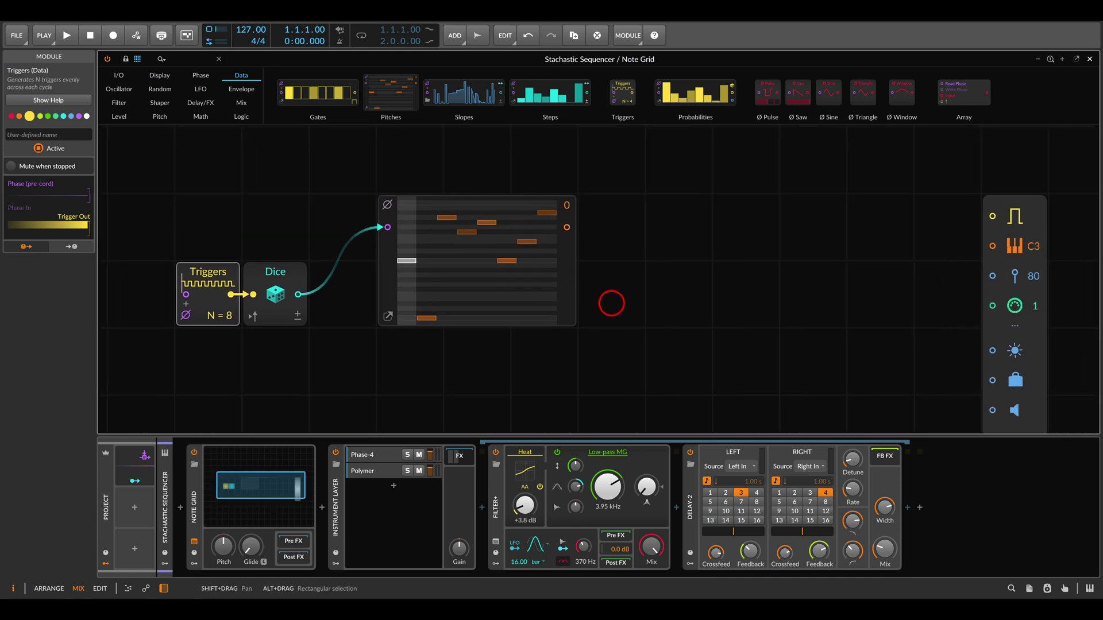
left_click_drag(566, 228, 990, 246)
left_click_drag(596, 268, 640, 264)
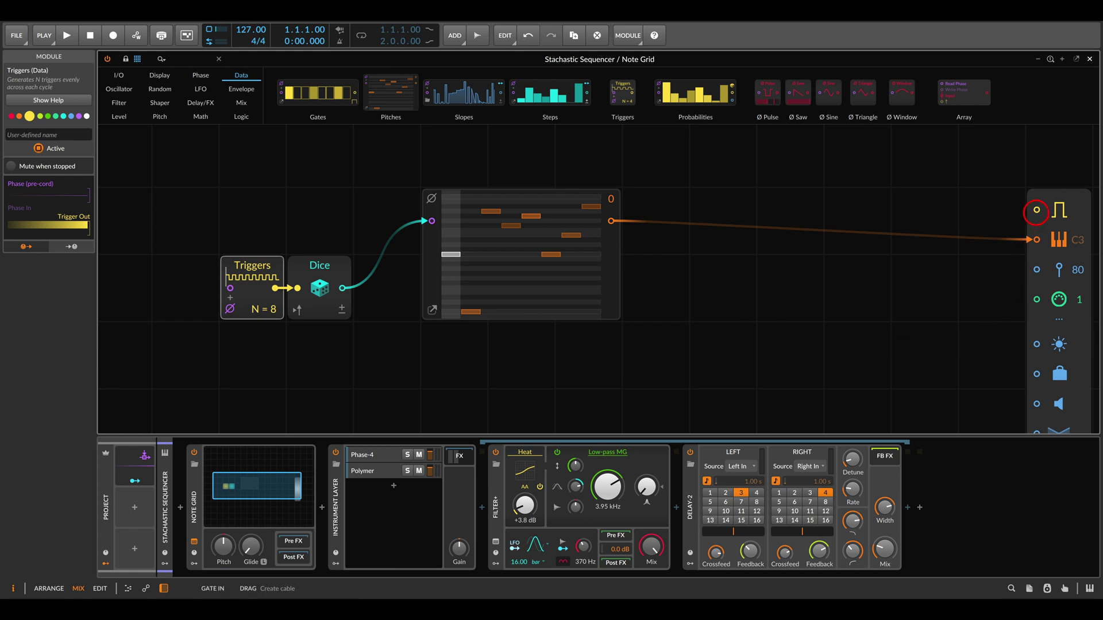
left_click_drag(1036, 210, 276, 288)
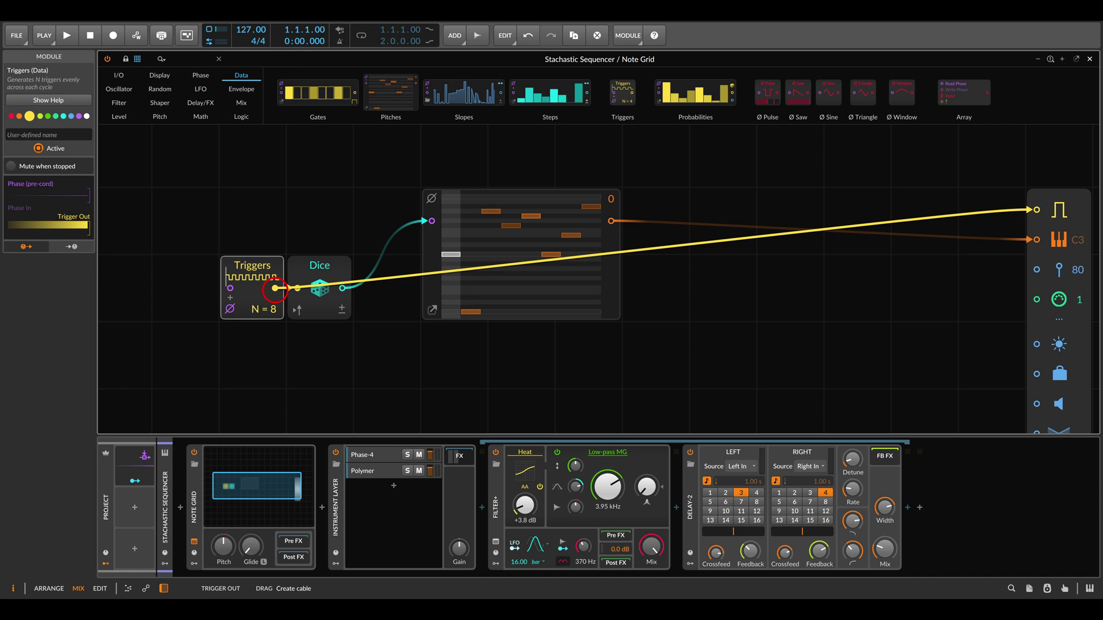
left_click_drag(480, 368, 534, 368)
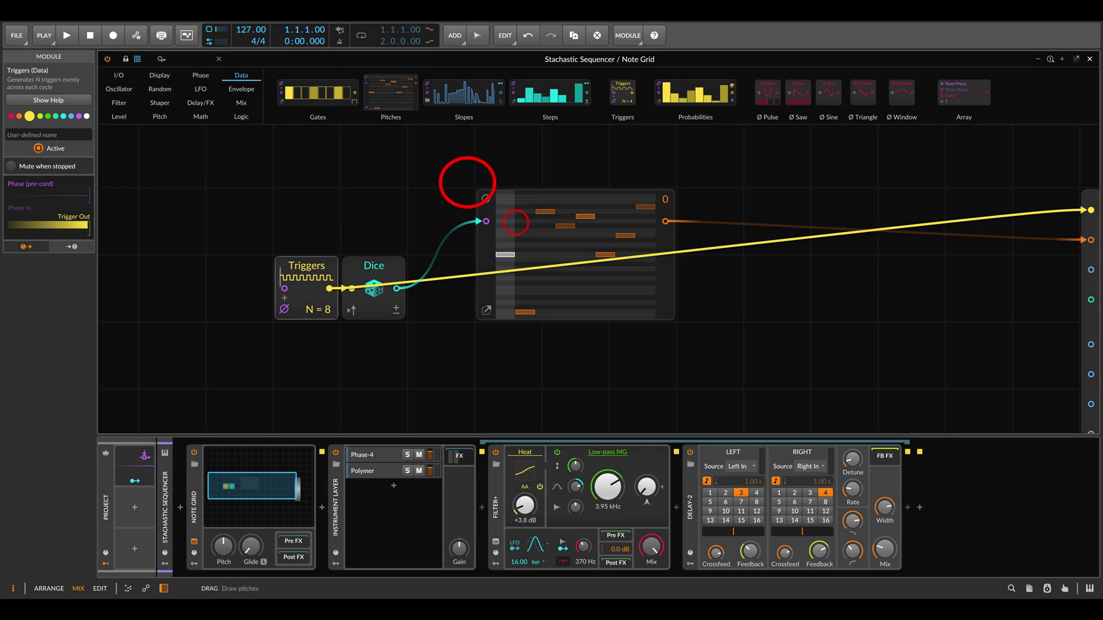
- Start playback and open the Pitches module's large editor, enlarging it in width and height
key("space")
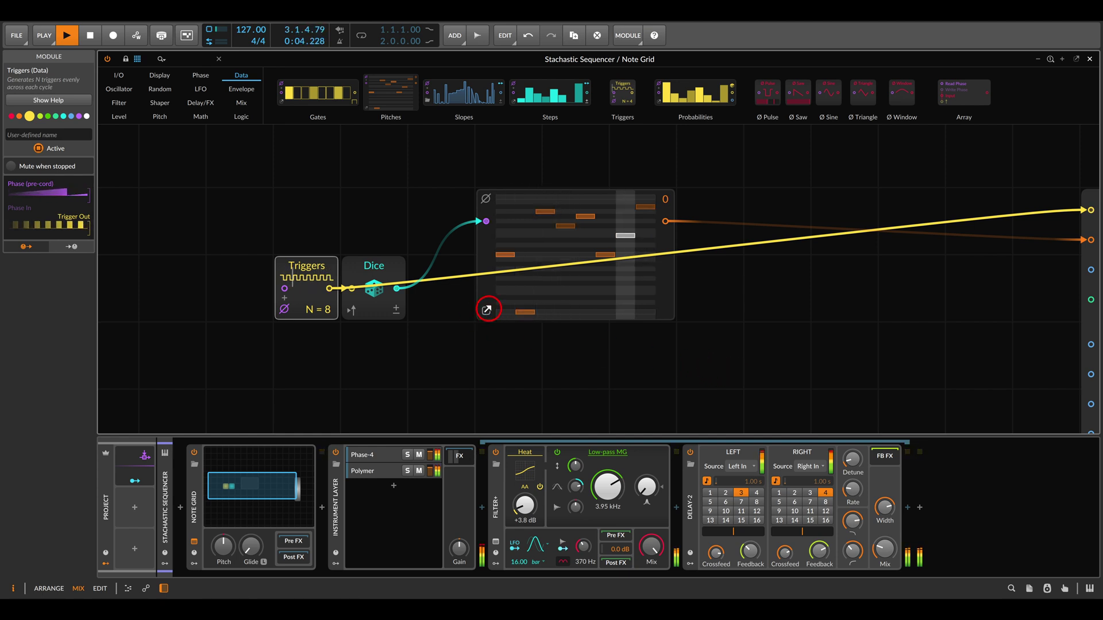
left_click(487, 310)
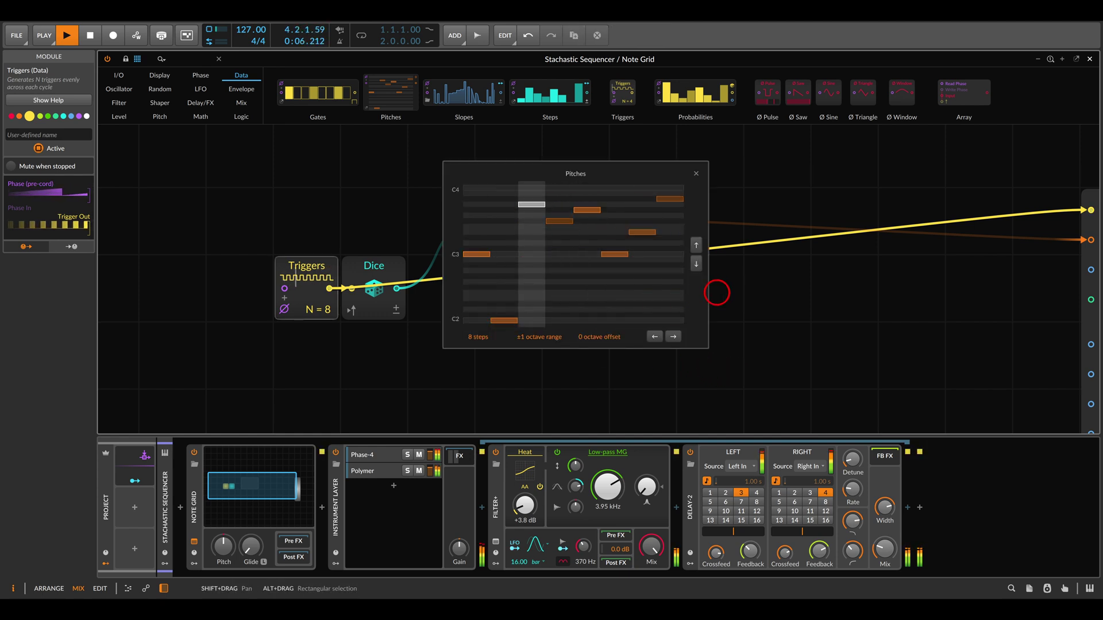
left_click_drag(709, 288, 875, 287)
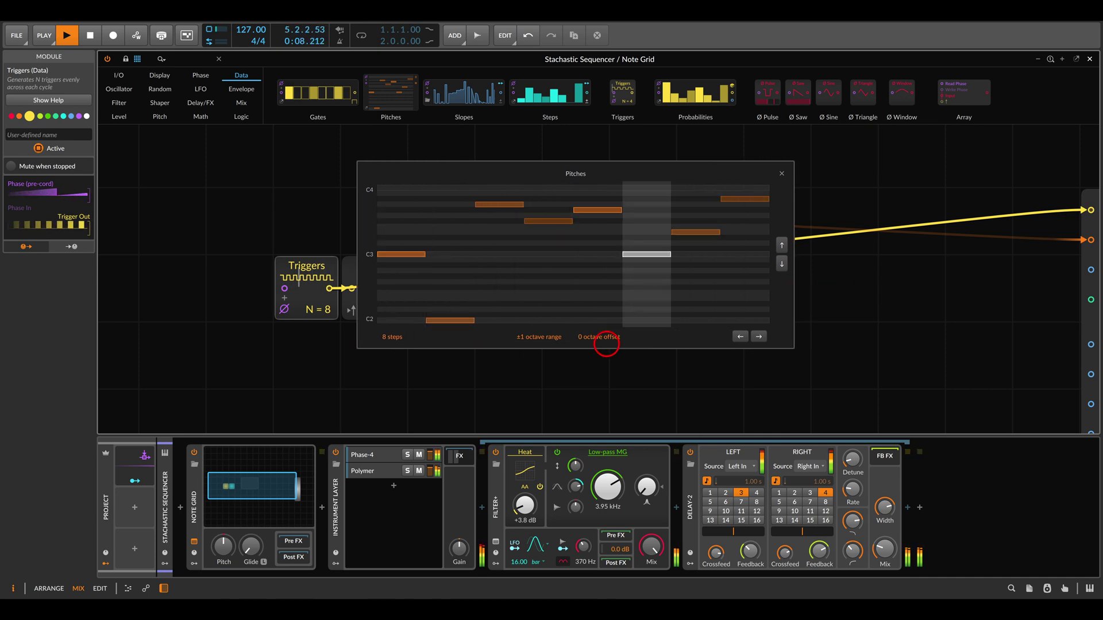
left_click_drag(596, 347, 601, 426)
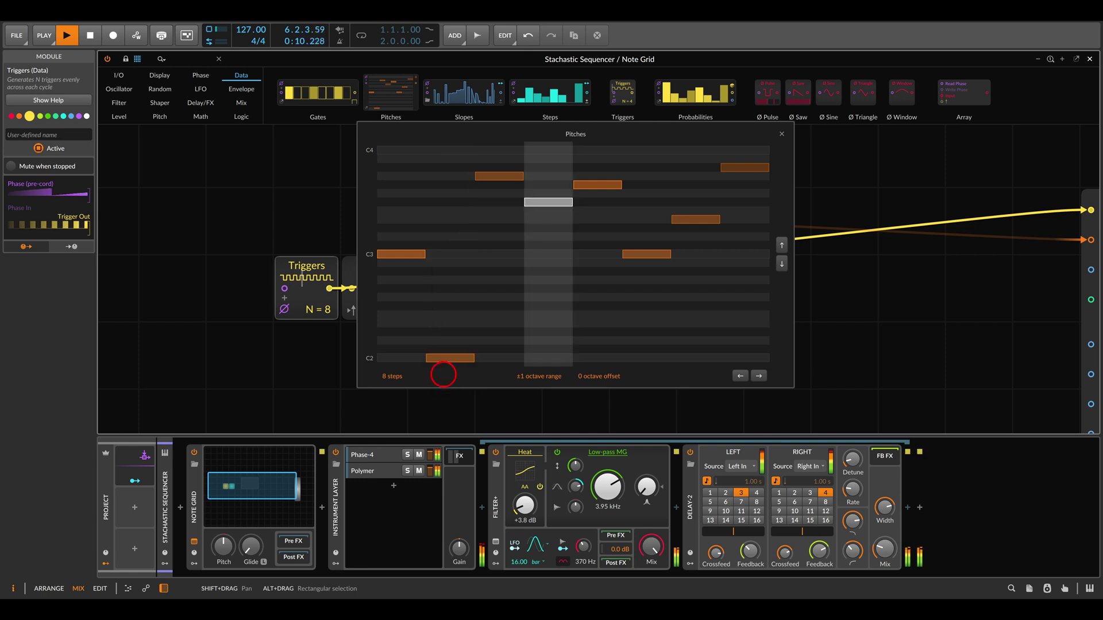
- Set all eight pitch steps to C2, with step 4 raised to C3 and steps 2 and 7 to G3
mouse_move(382, 356)
left_mouse_down()
mouse_move(747, 360)
mouse_move(820, 332)
left_mouse_up()
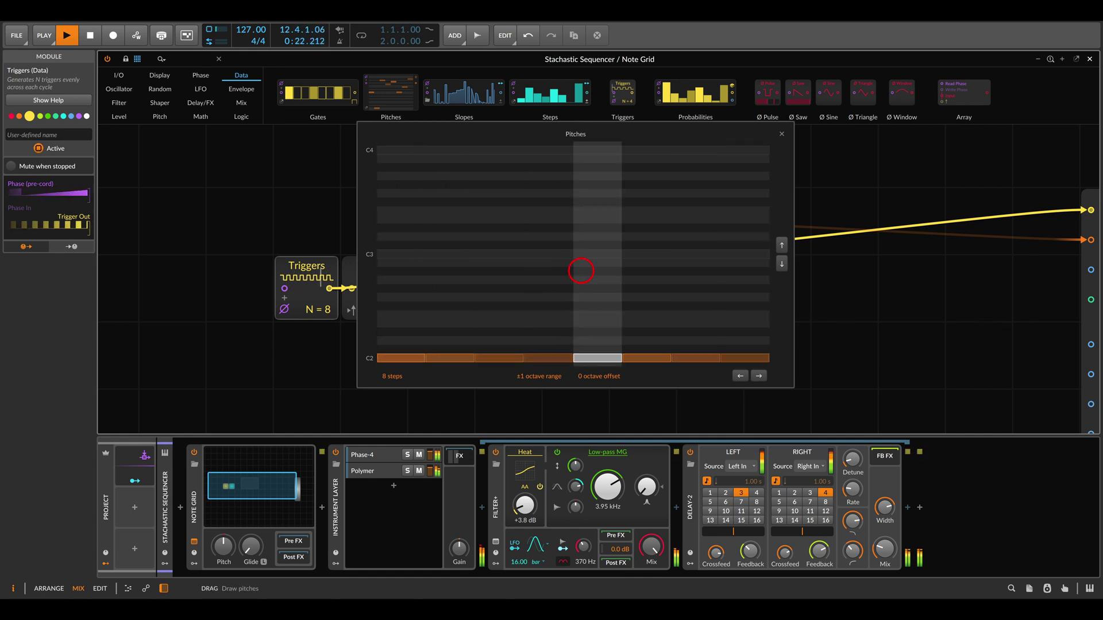
left_click(545, 253)
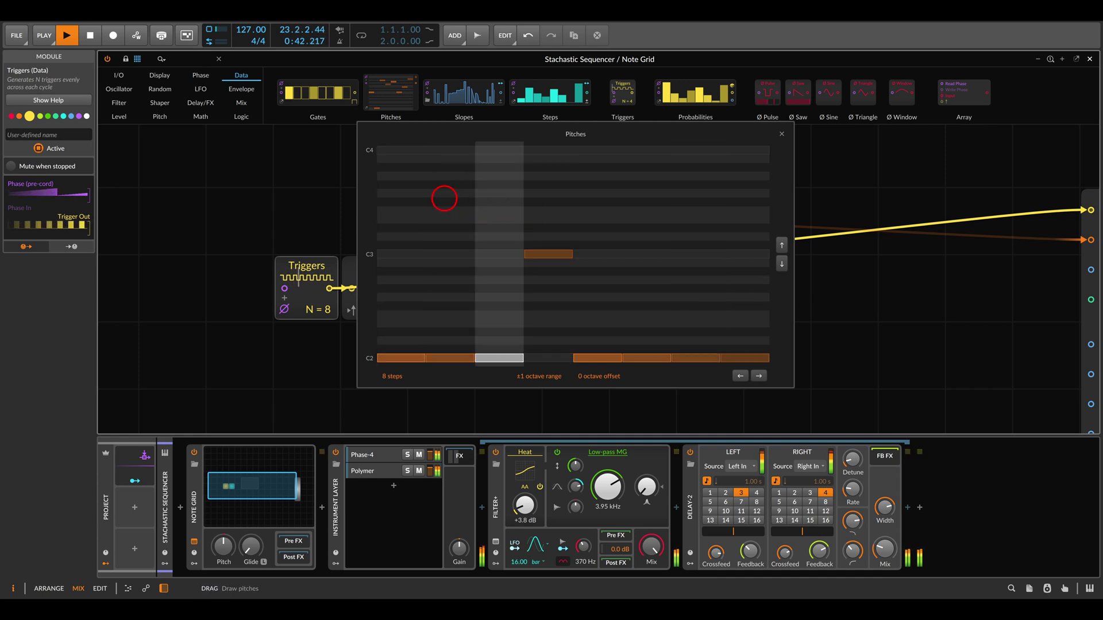
left_click(680, 196)
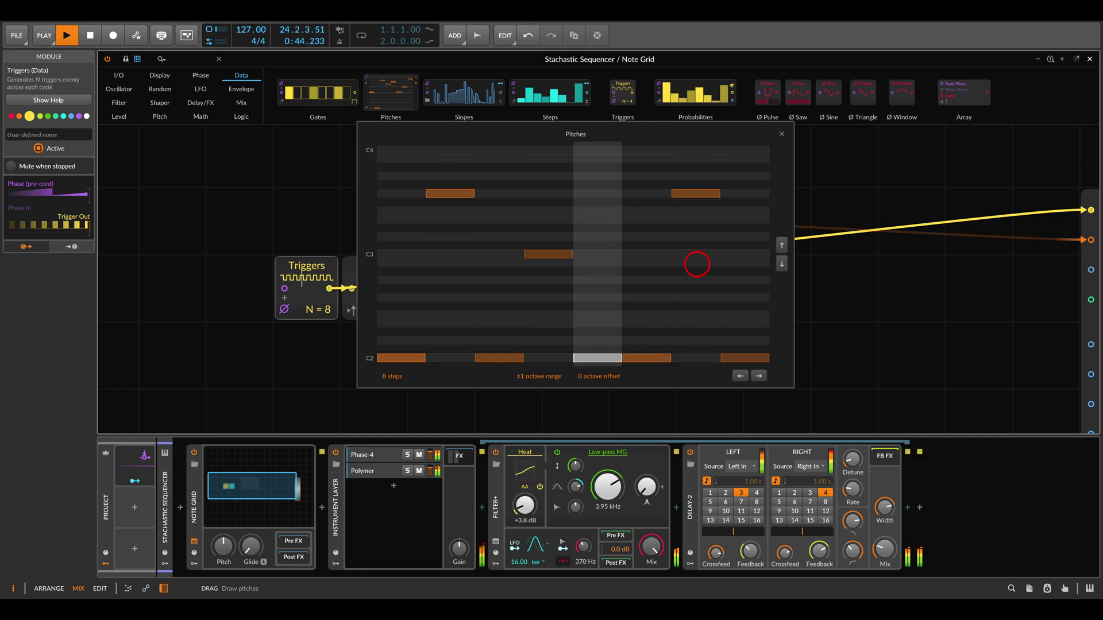
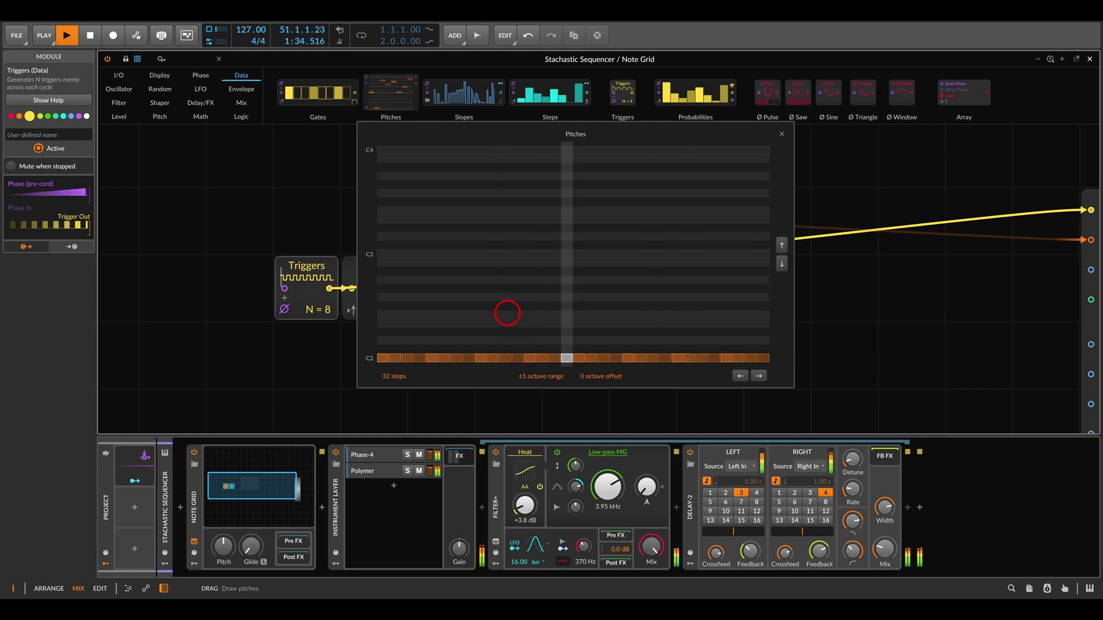
- Raise steps 3, 13, 18 and 27 of the 32-step pitch sequence to C3
left_click(407, 254)
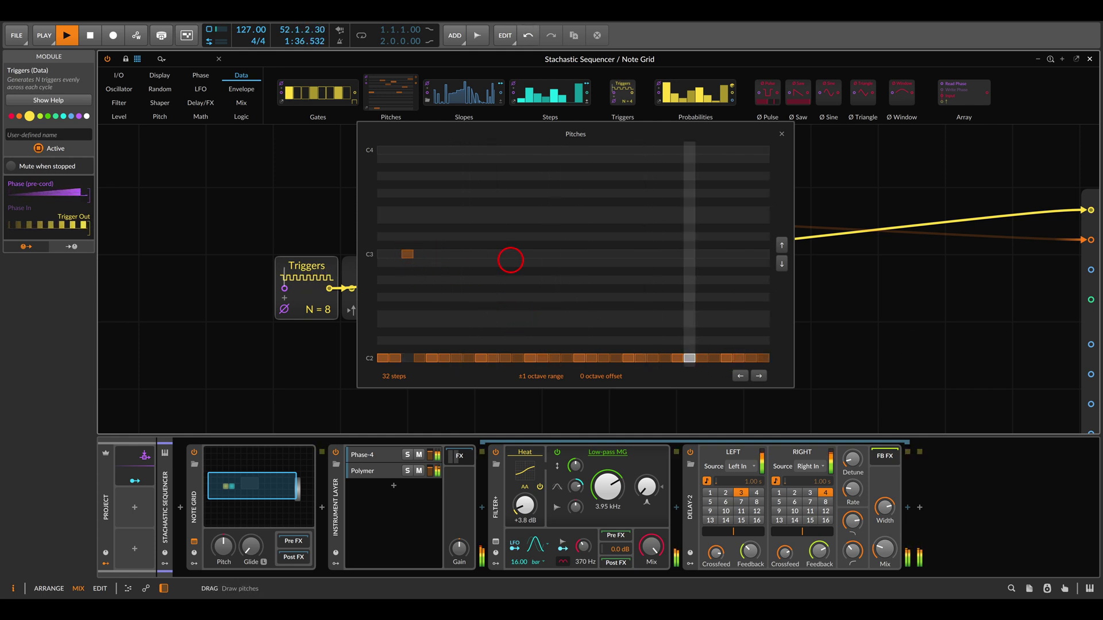
left_click(530, 253)
left_click(591, 254)
left_click(700, 254)
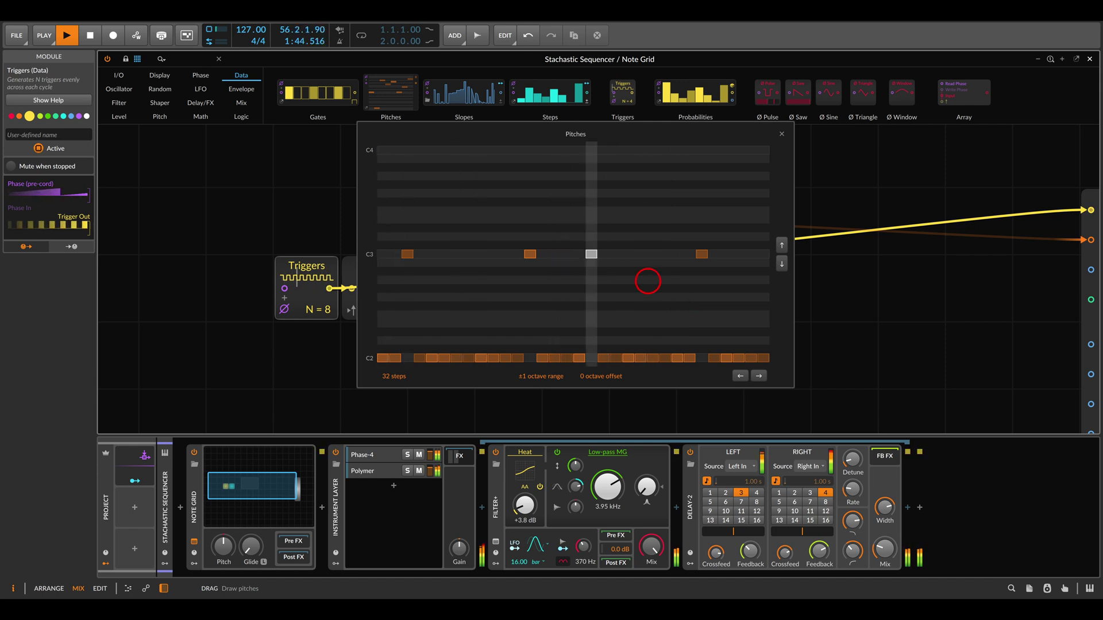
- Raise pitch steps 7 and 23 to D#3, and steps 5, 11 and 29 to F3
left_click(456, 228)
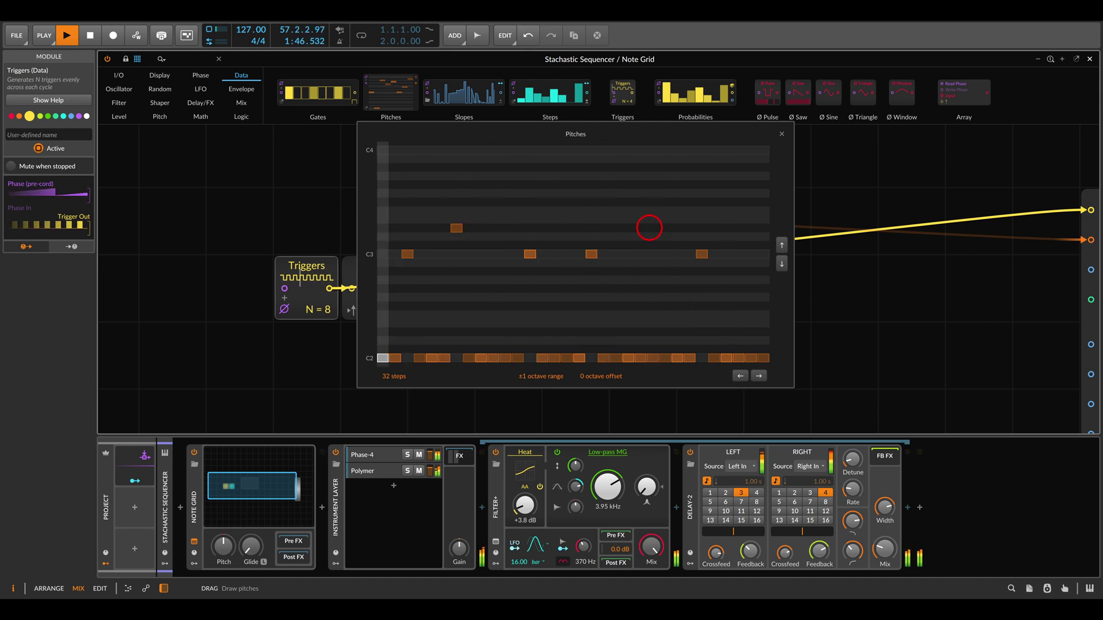
left_click(653, 228)
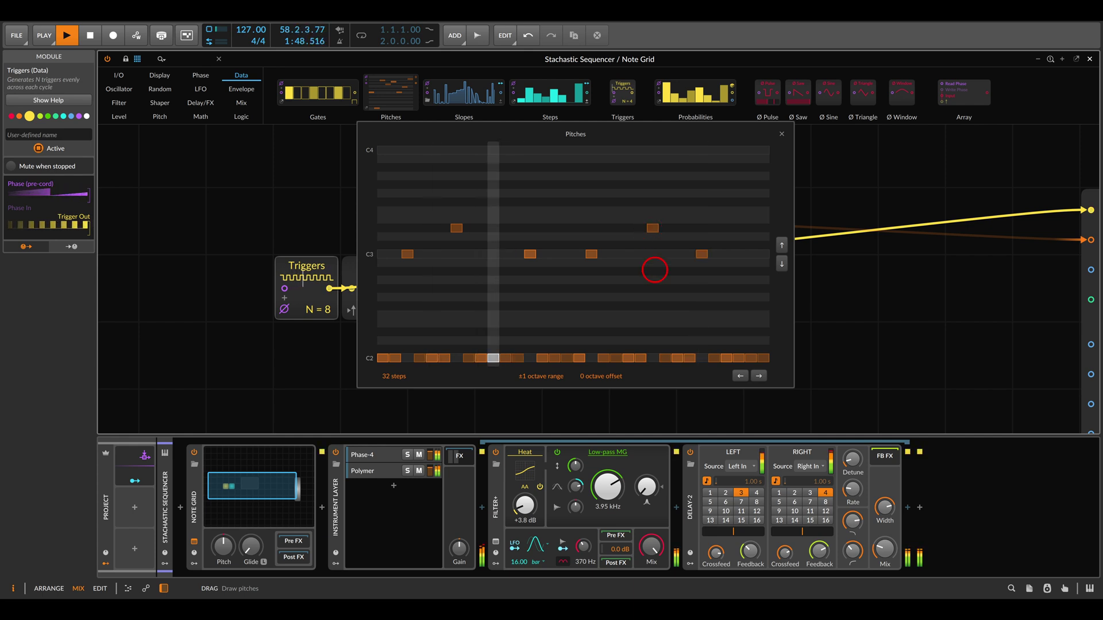
left_click(432, 211)
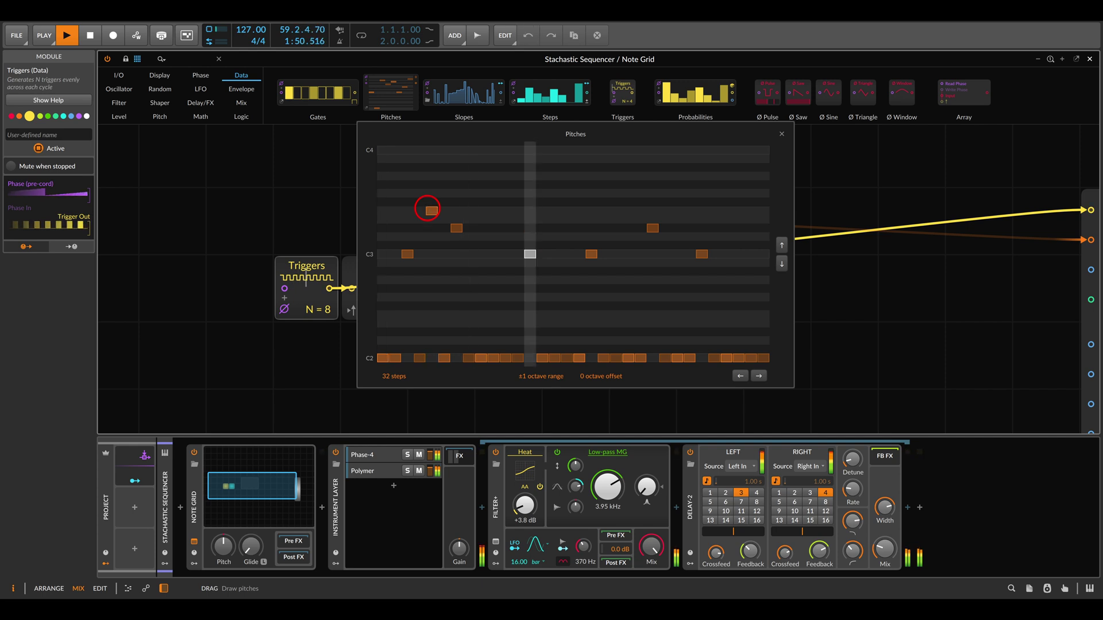
left_click(505, 211)
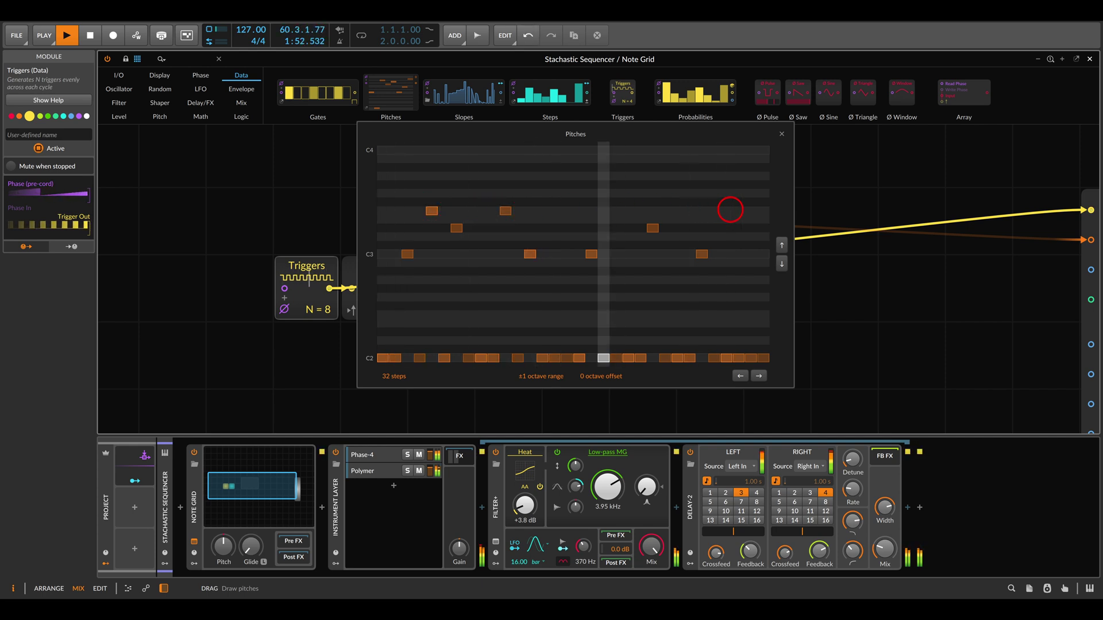
left_click(726, 210)
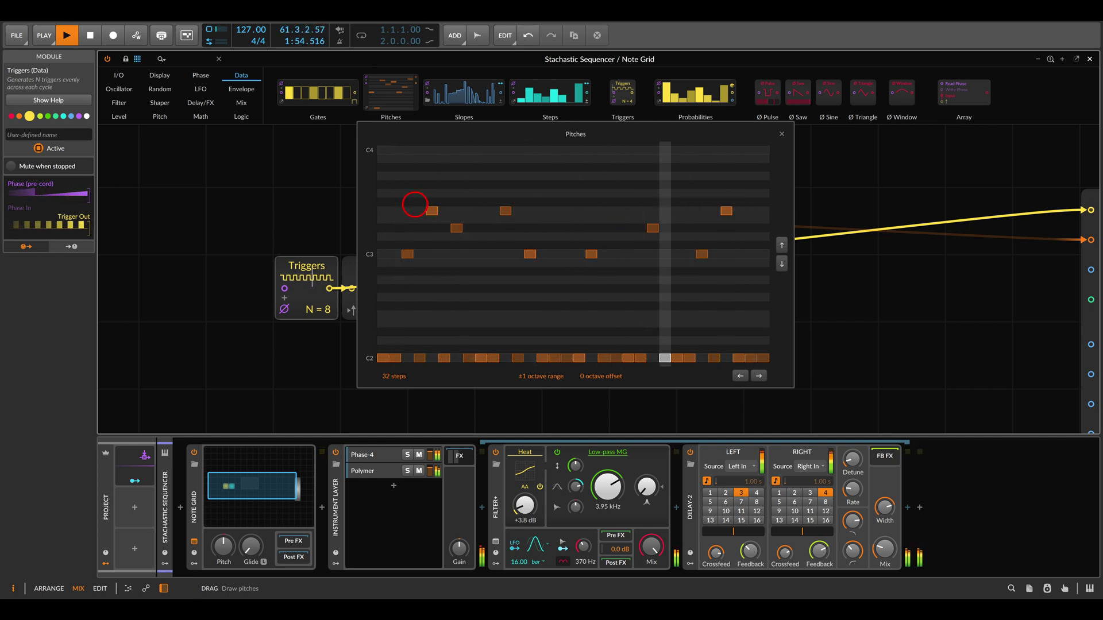
- Raise steps 1, 15, 20, 25 and 32 of the pitch sequence to G3
left_click(382, 193)
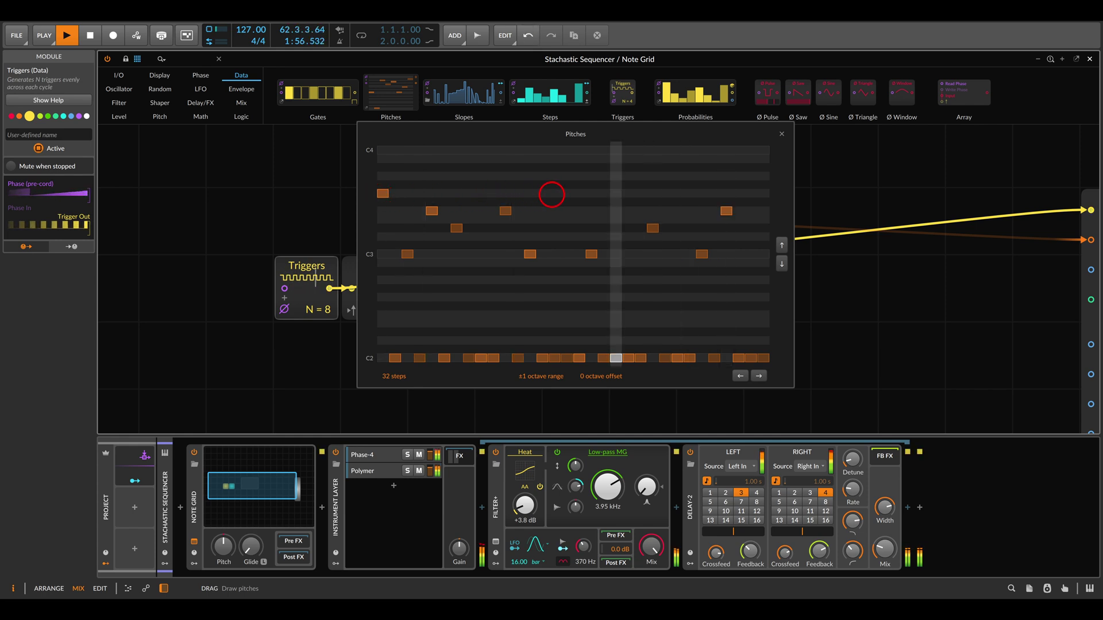
left_click(555, 193)
left_click(616, 194)
left_click(677, 193)
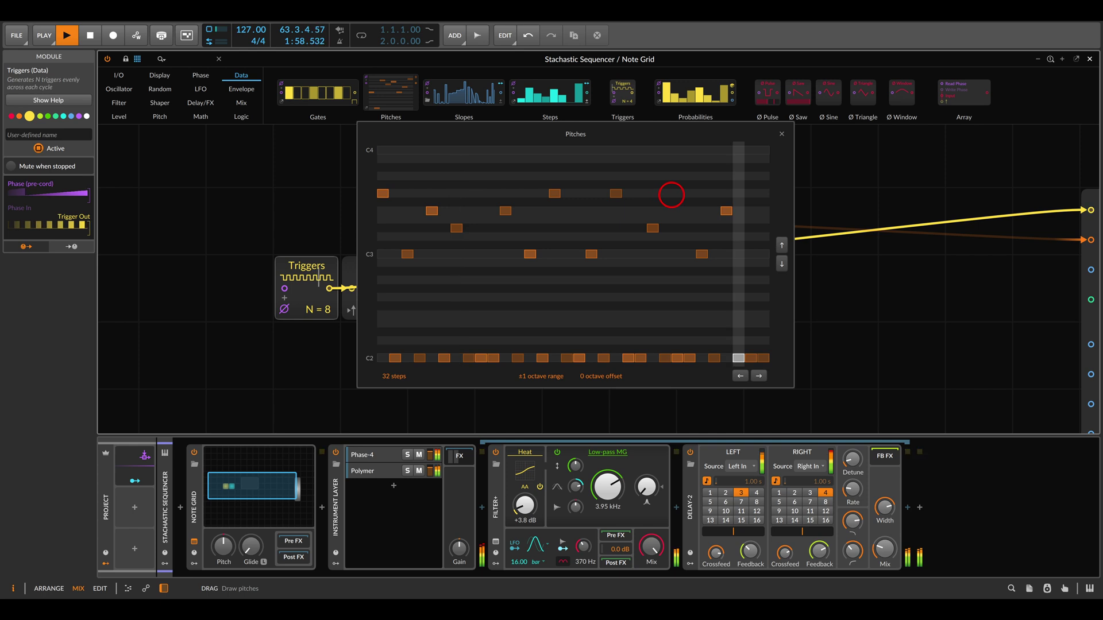
left_click(763, 194)
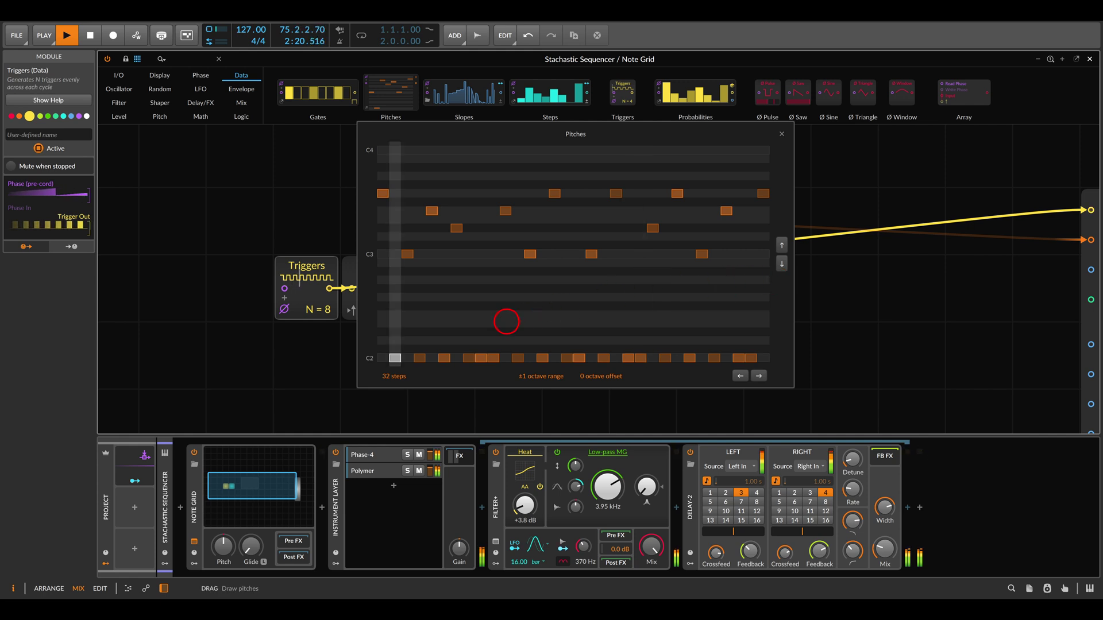
- Review the 32-step pattern in the enlarged Pitches editor and close the editor
left_click_drag(374, 371, 430, 397)
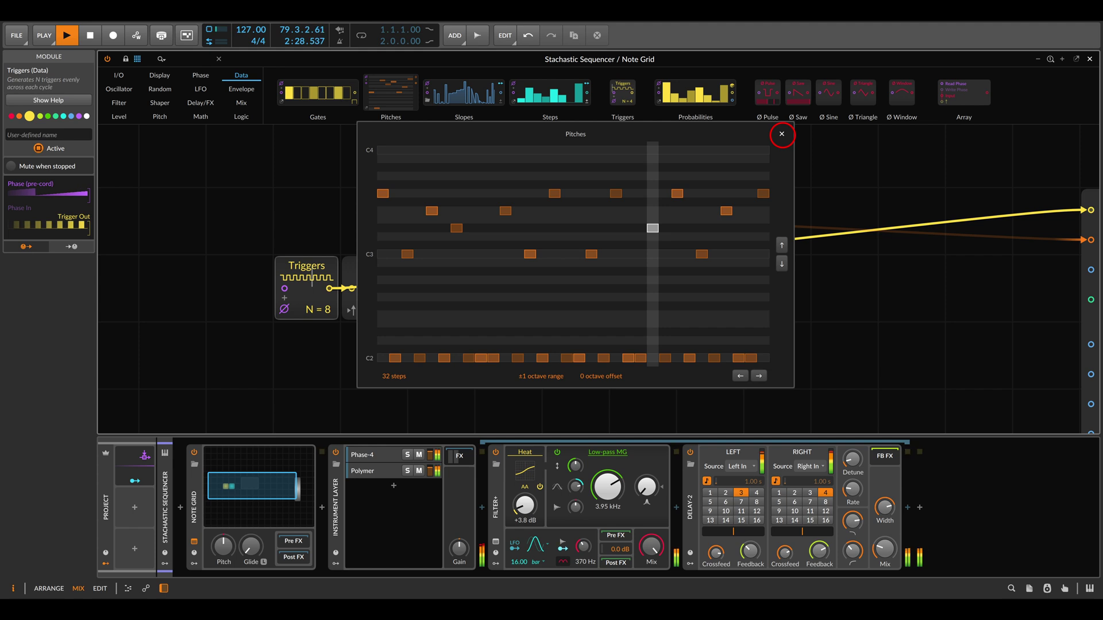
left_click(782, 134)
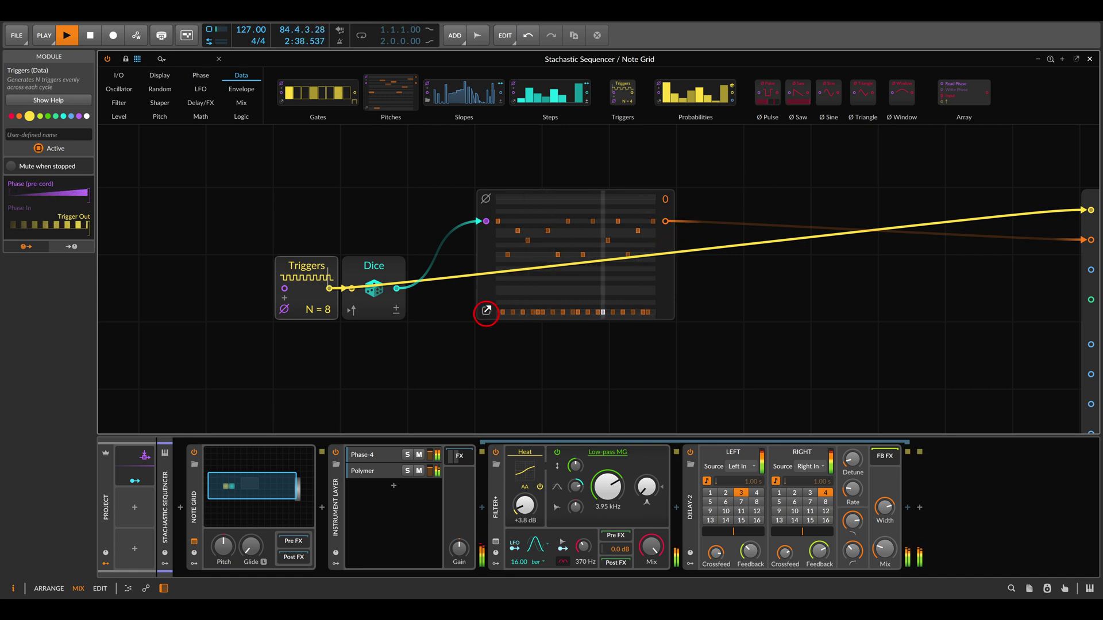
left_click(486, 311)
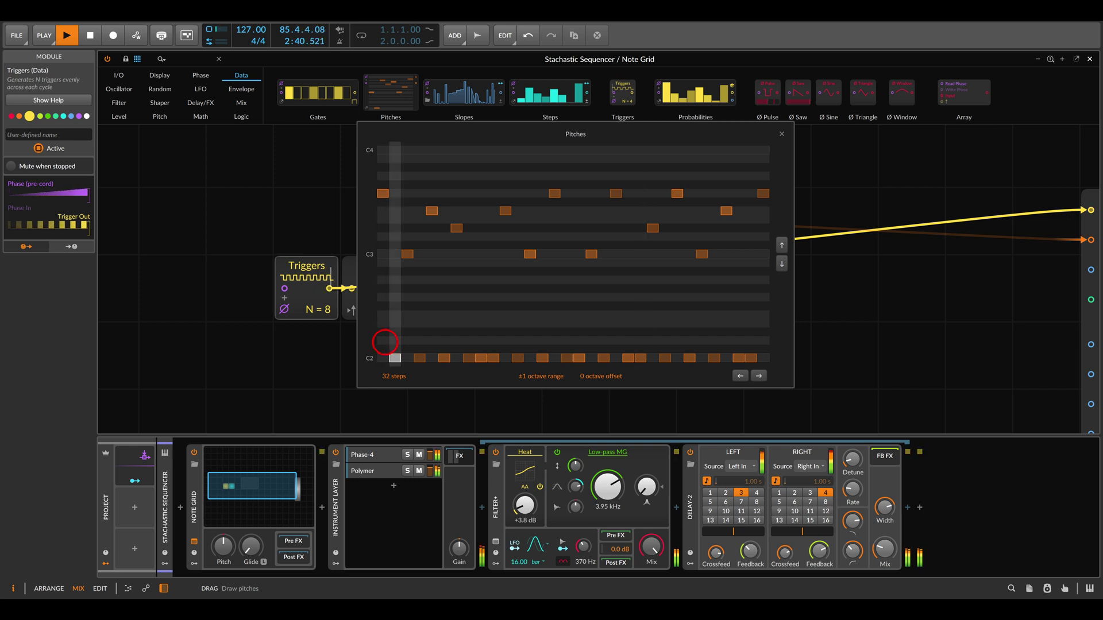
mouse_move(362, 345)
left_mouse_down()
mouse_move(442, 362)
mouse_move(791, 383)
left_mouse_up()
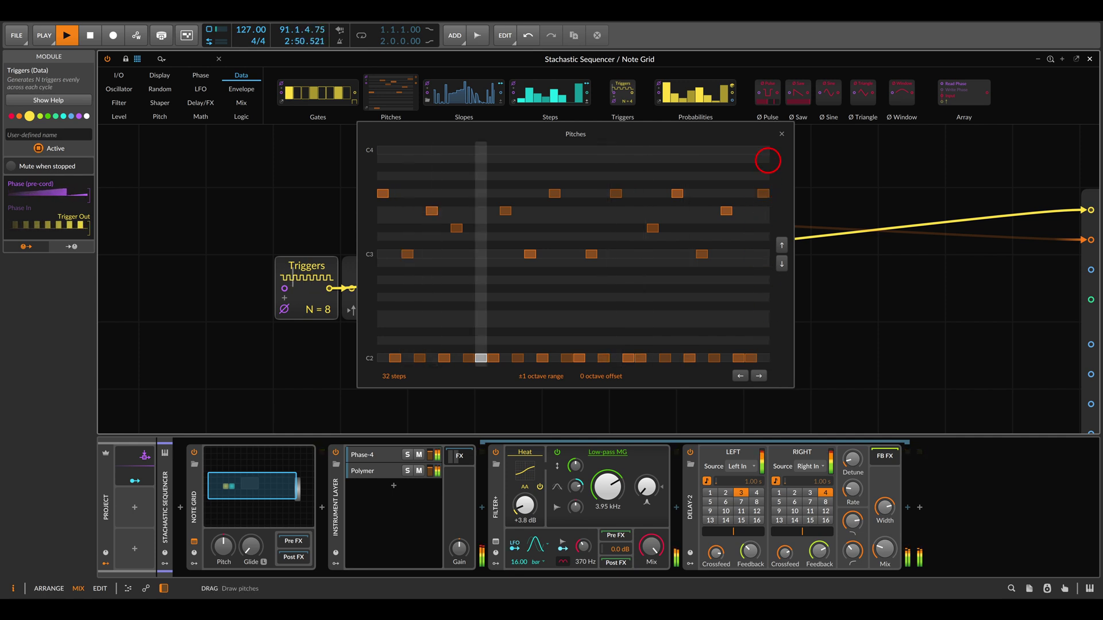
left_click(781, 134)
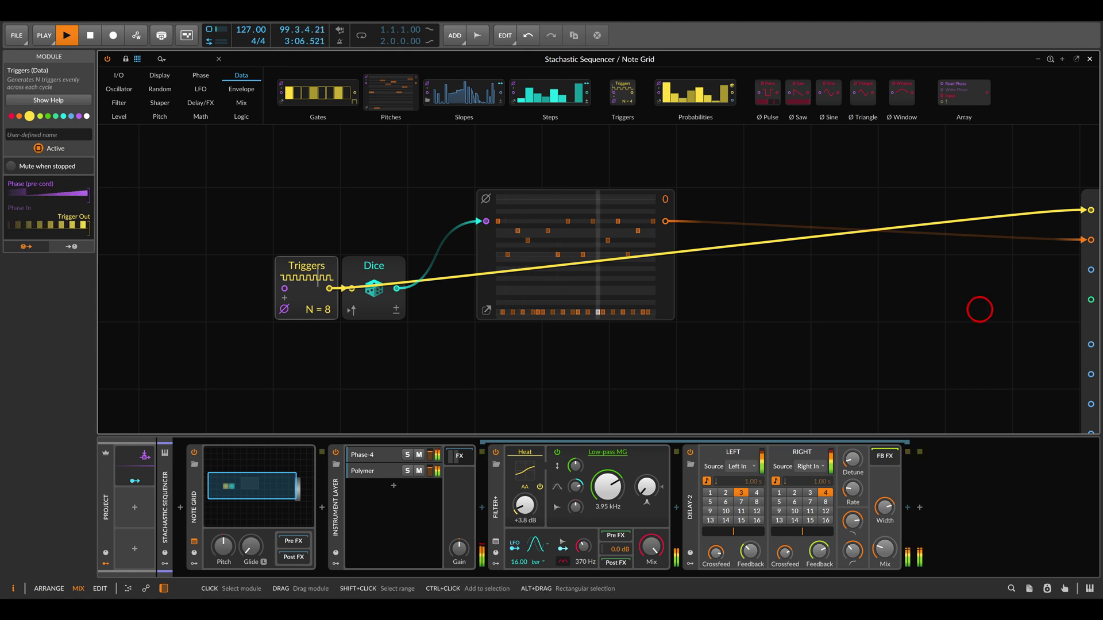
- Disconnect Triggers from the gate input and feed the Pitches output into the first input of a new ≠ logic module
left_click_drag(977, 310, 947, 313)
left_click_drag(1067, 211, 1031, 193)
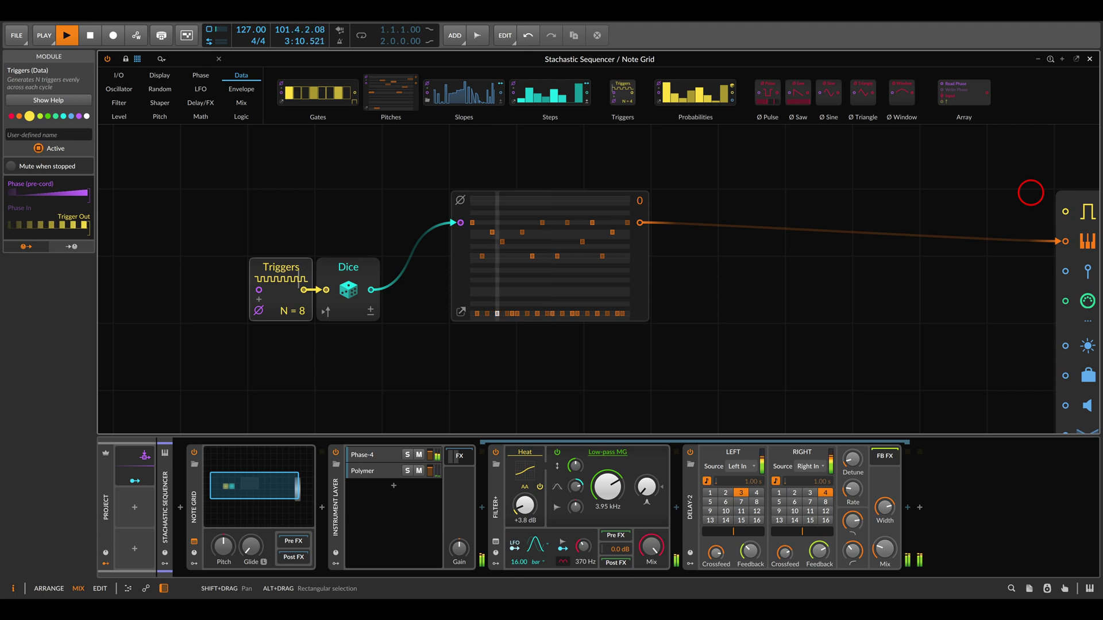
left_click(240, 118)
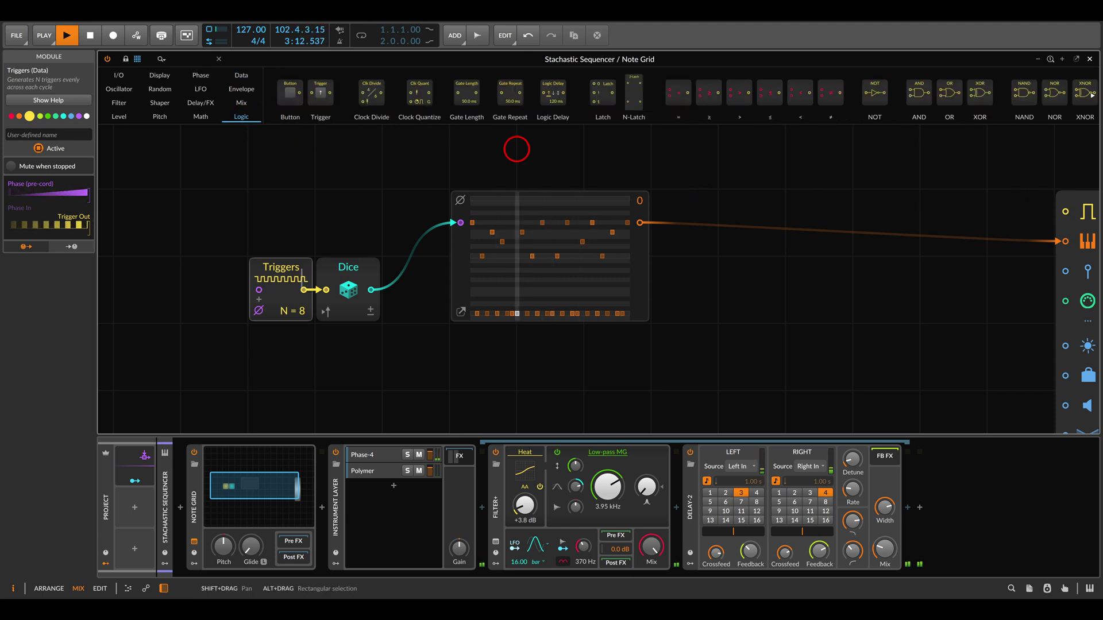
left_click_drag(827, 95, 723, 258)
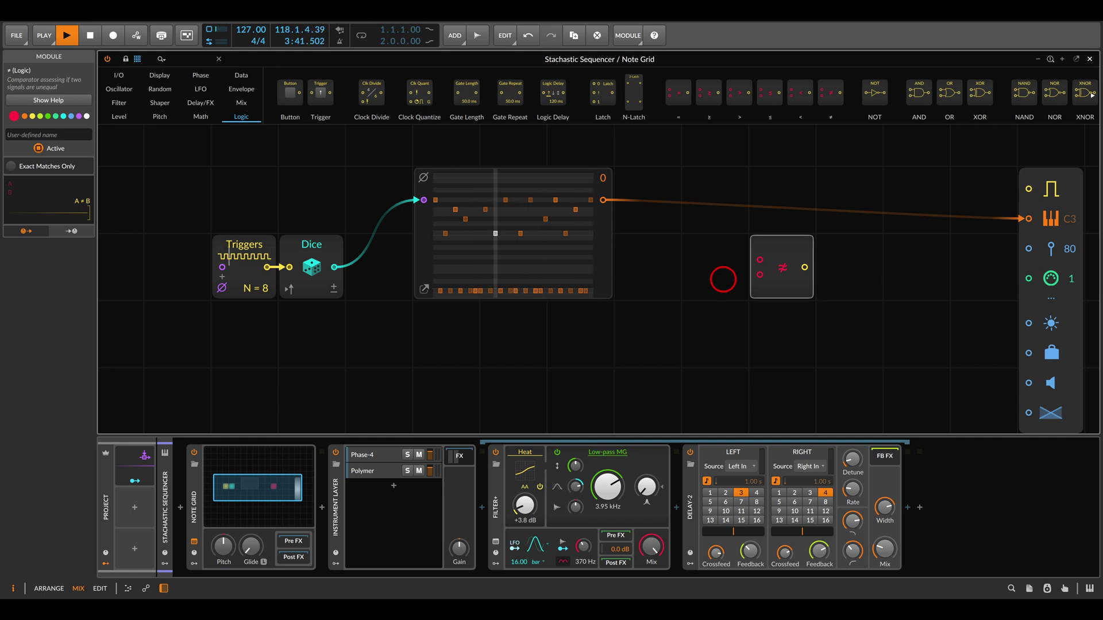
left_click_drag(759, 259, 610, 203)
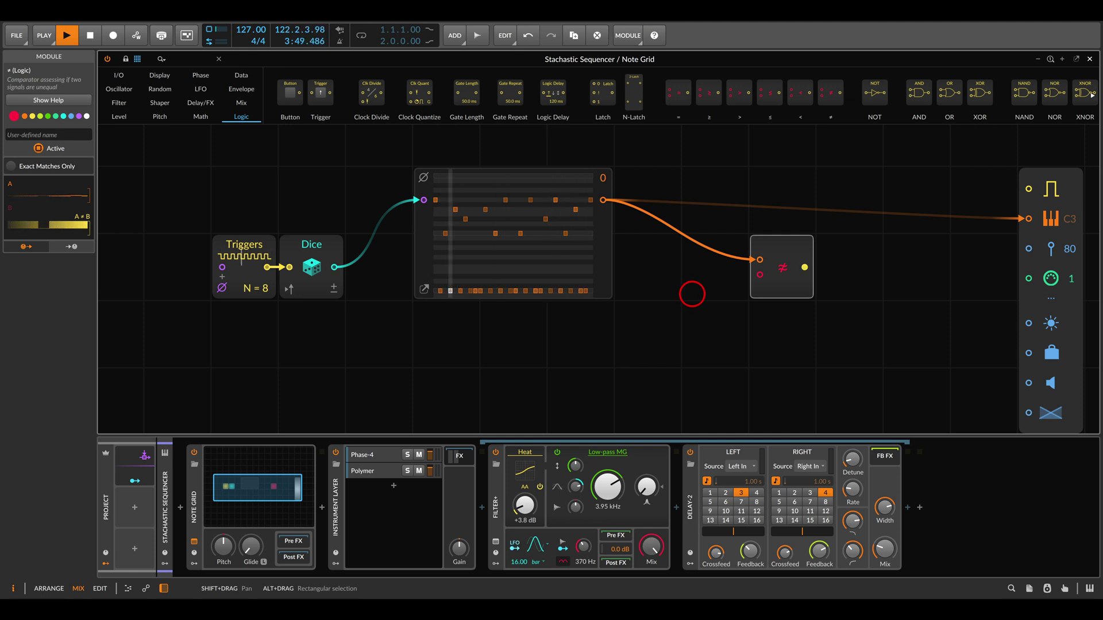
- Route the Pitches output through a new 0.01 ms Delay into the ≠ module's second input, and connect the ≠ output to the gate input
left_click(200, 102)
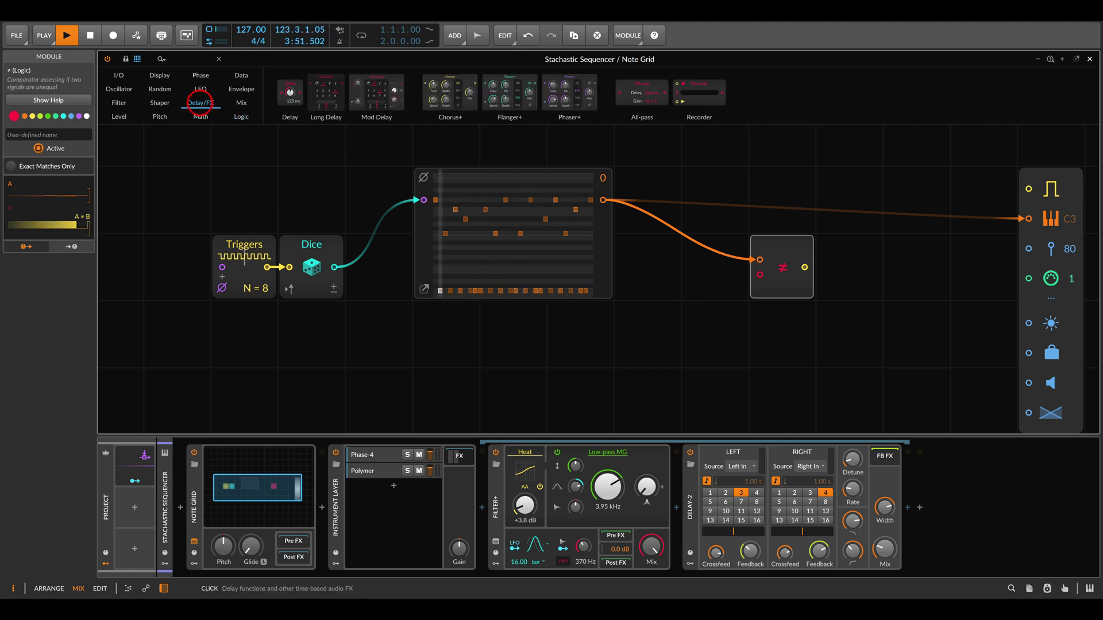
left_click_drag(290, 92, 714, 356)
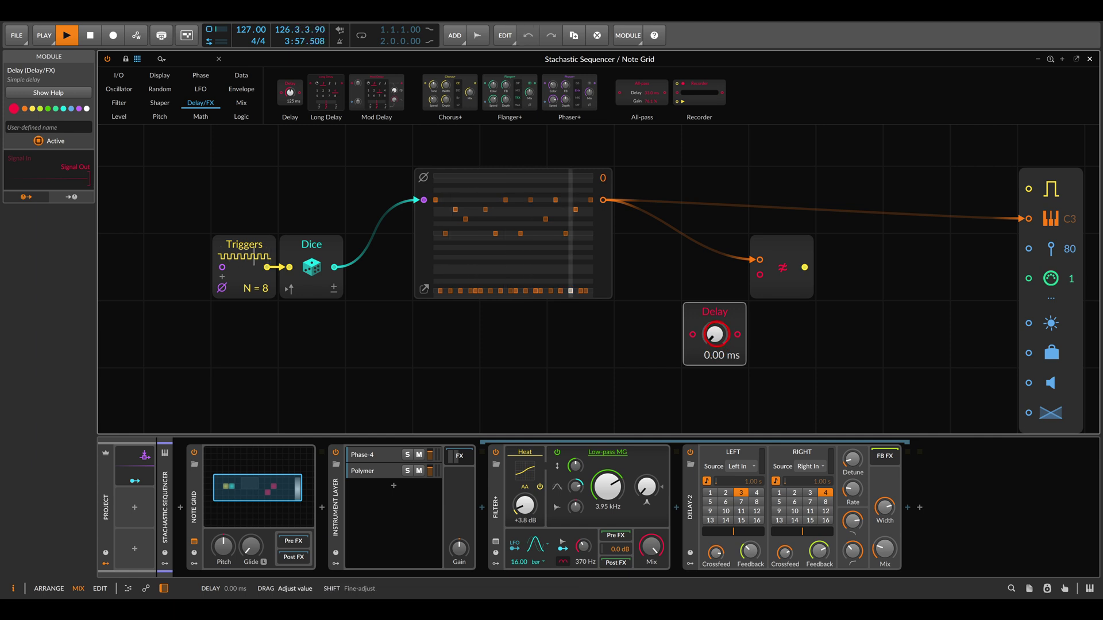
left_click_drag(715, 334, 715, 333)
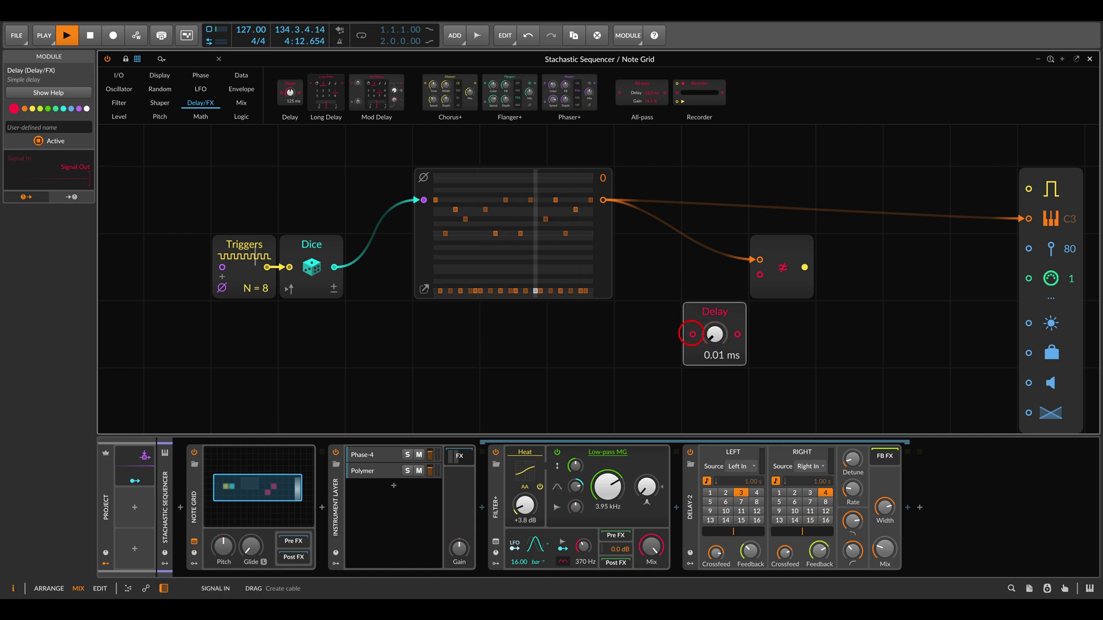
left_click_drag(693, 334, 610, 202)
left_click_drag(738, 334, 759, 274)
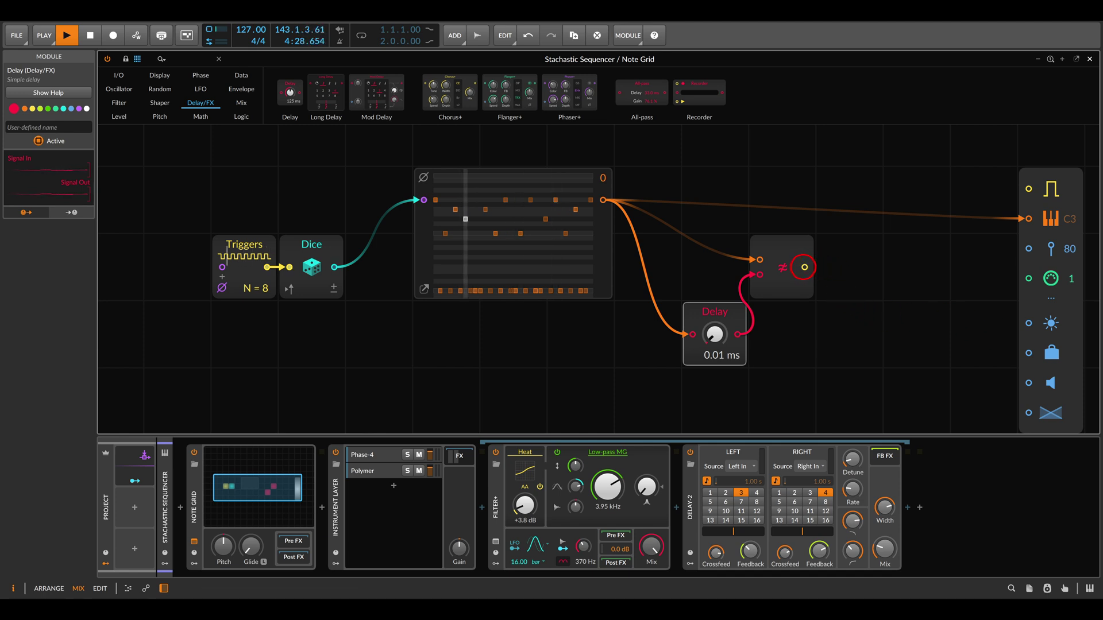
left_click_drag(804, 267, 1029, 188)
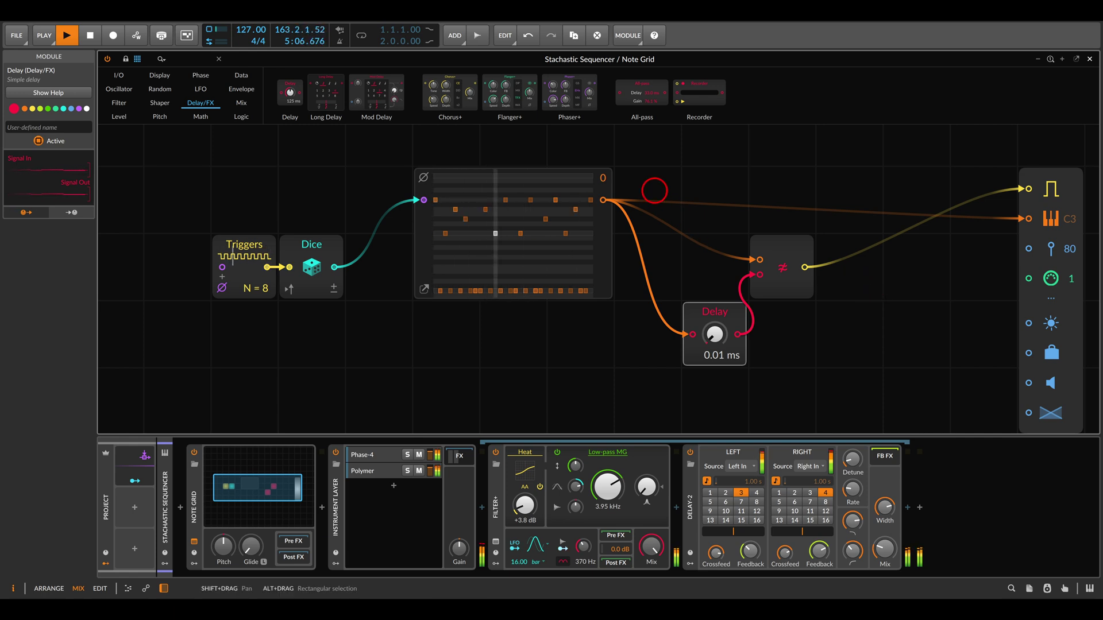
- Add a Steps module above Pitches with device phase off and connect the Dice output to its phase input
left_click_drag(655, 190, 707, 270)
left_click(241, 75)
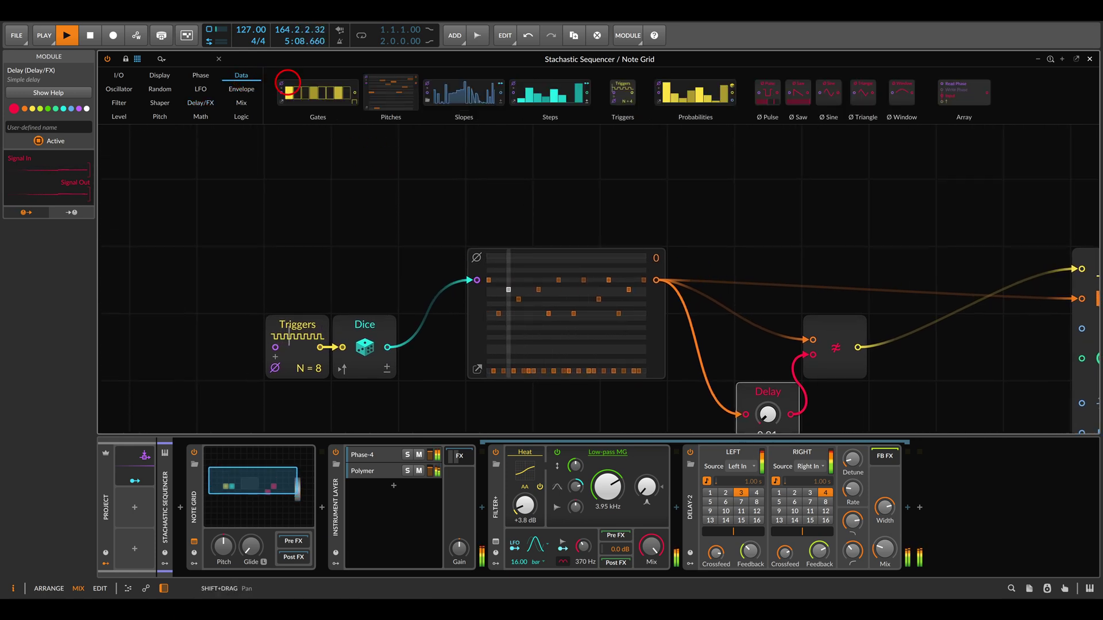
left_click_drag(550, 92, 527, 214)
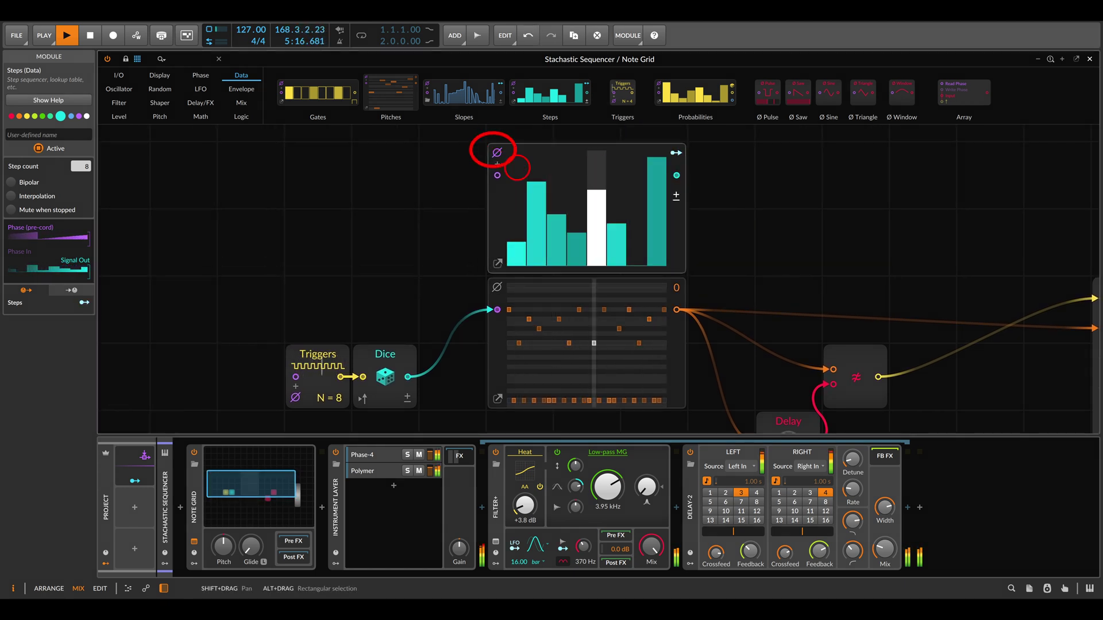
left_click(497, 153)
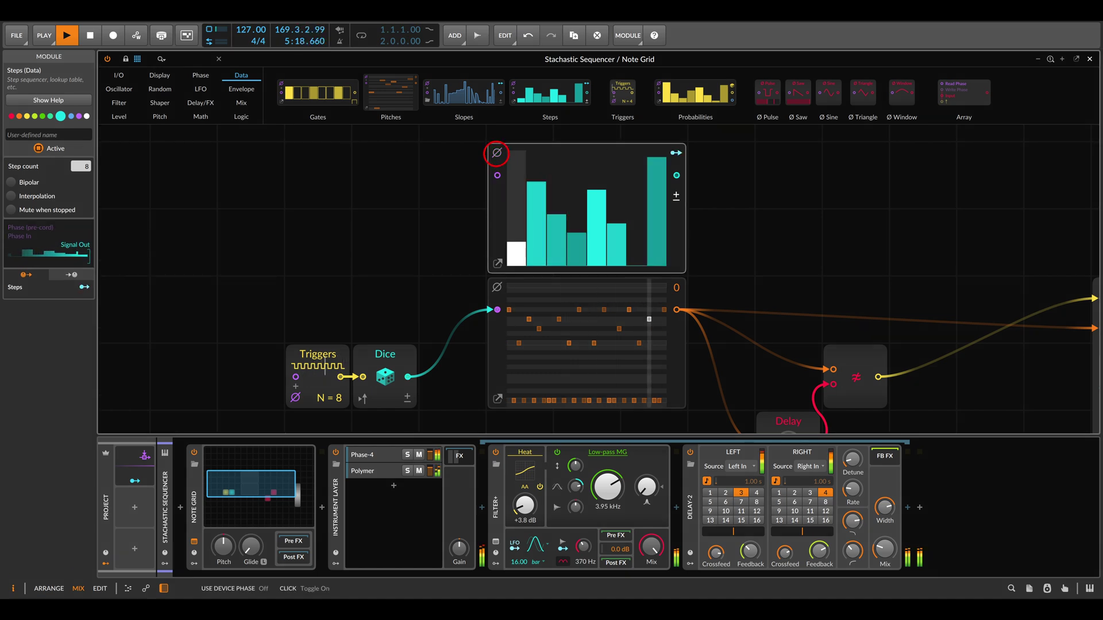
left_click_drag(488, 203, 407, 377)
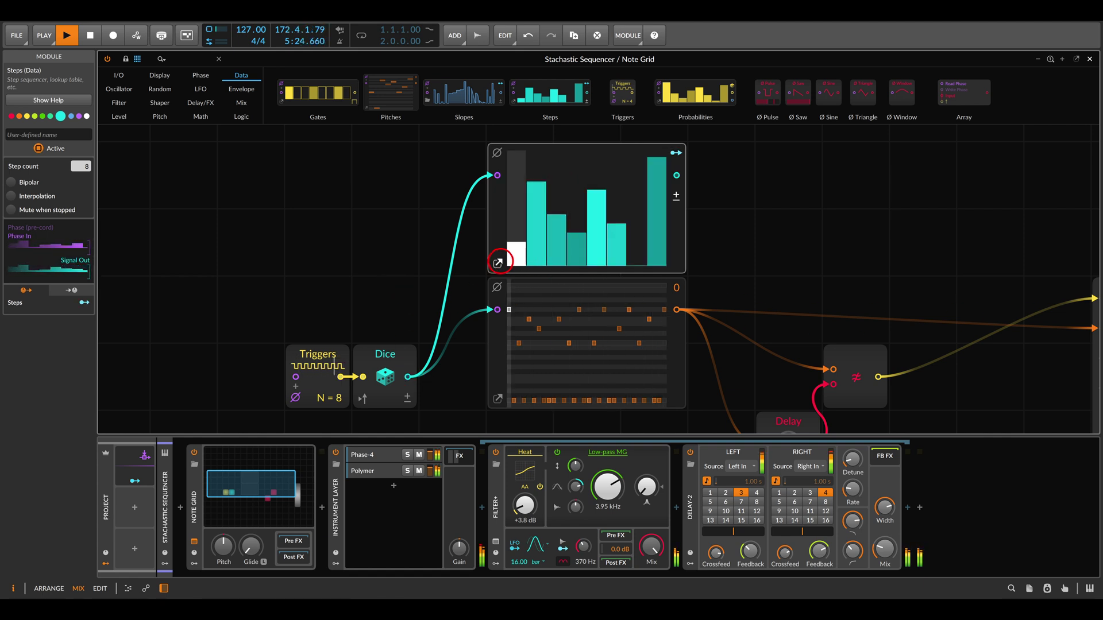
- Set the Steps module to 32 steps and clear all its values
left_click(497, 263)
left_click_drag(506, 263, 512, 264)
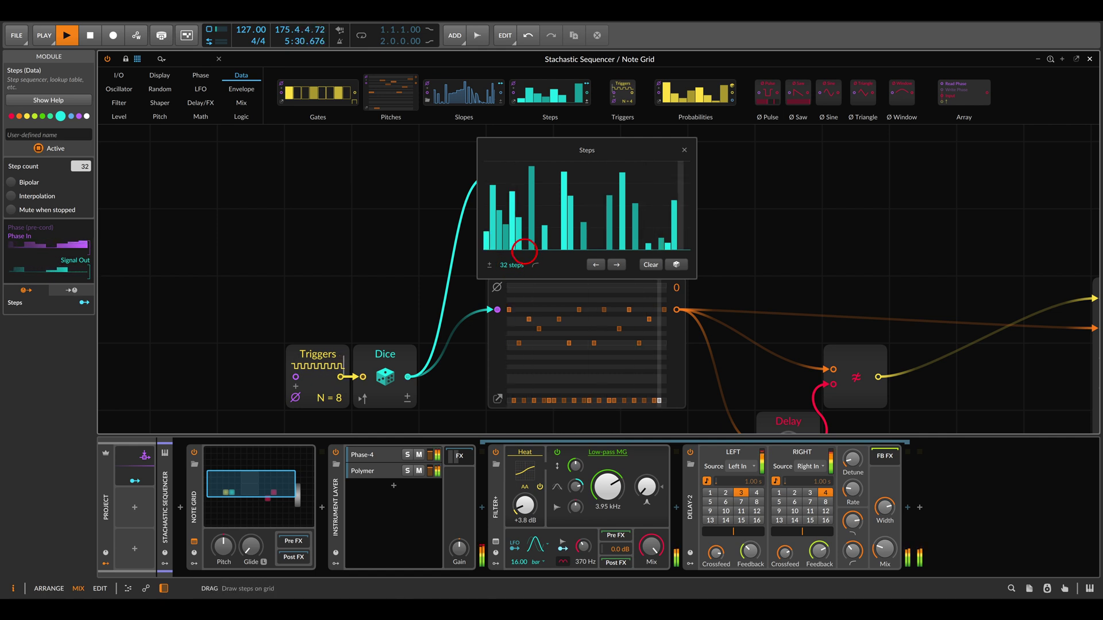
left_click(650, 265)
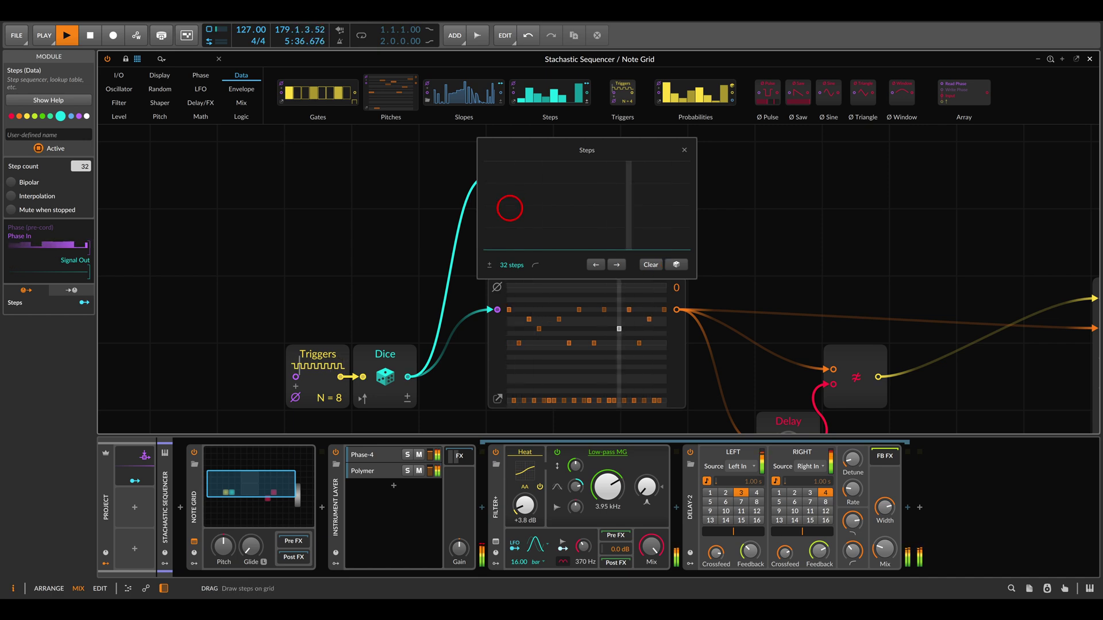
- Draw steps 1–3, 10–12, 17–19 and 25–29 at about 48%, and steps 4–5, 14–15, 22–24 and 30–31 at about 74%
left_click(486, 208)
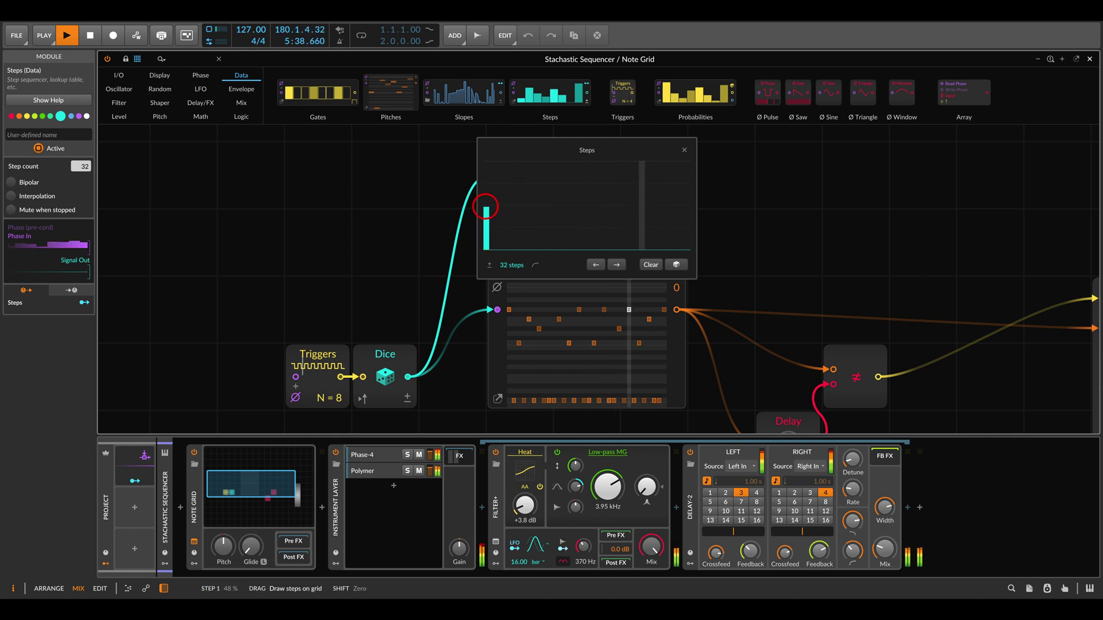
left_click_drag(486, 208, 670, 209)
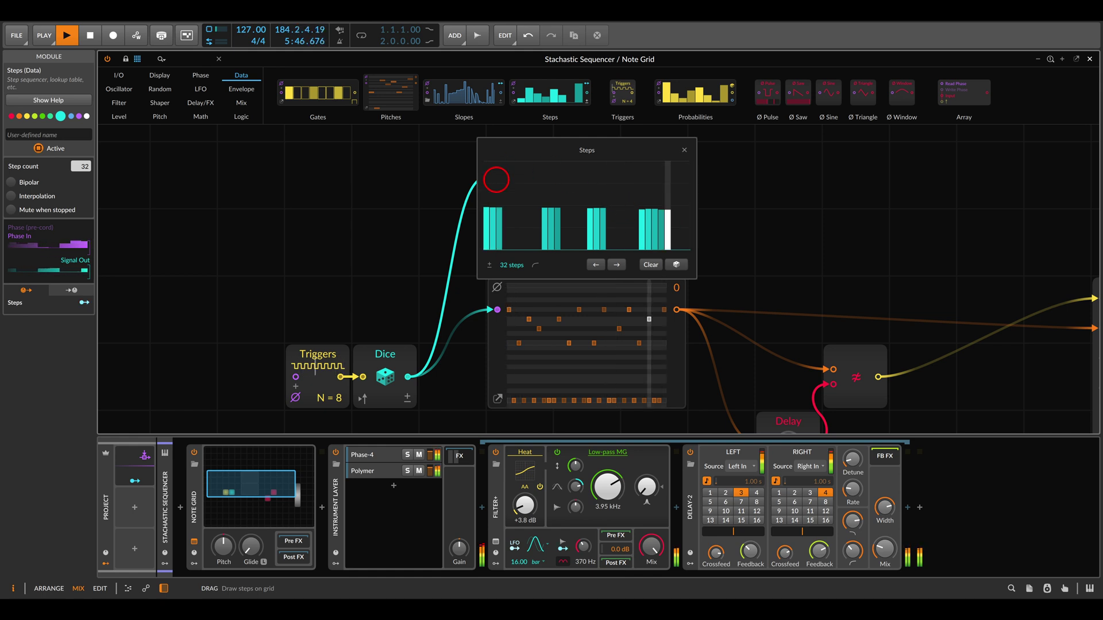
left_click(506, 185)
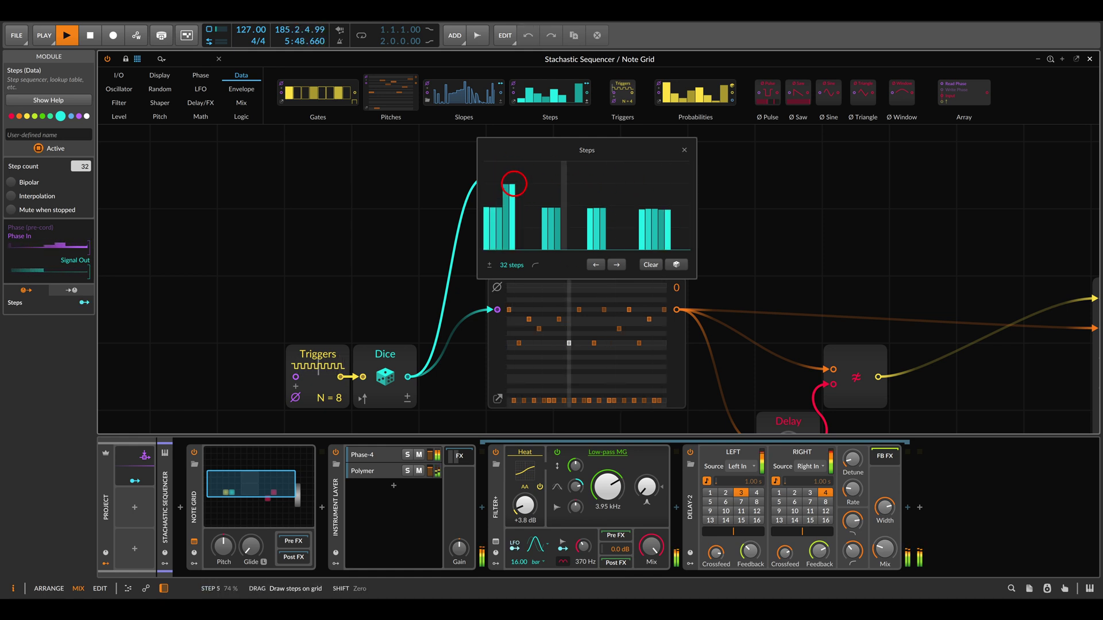
left_click(570, 185)
left_click(577, 185)
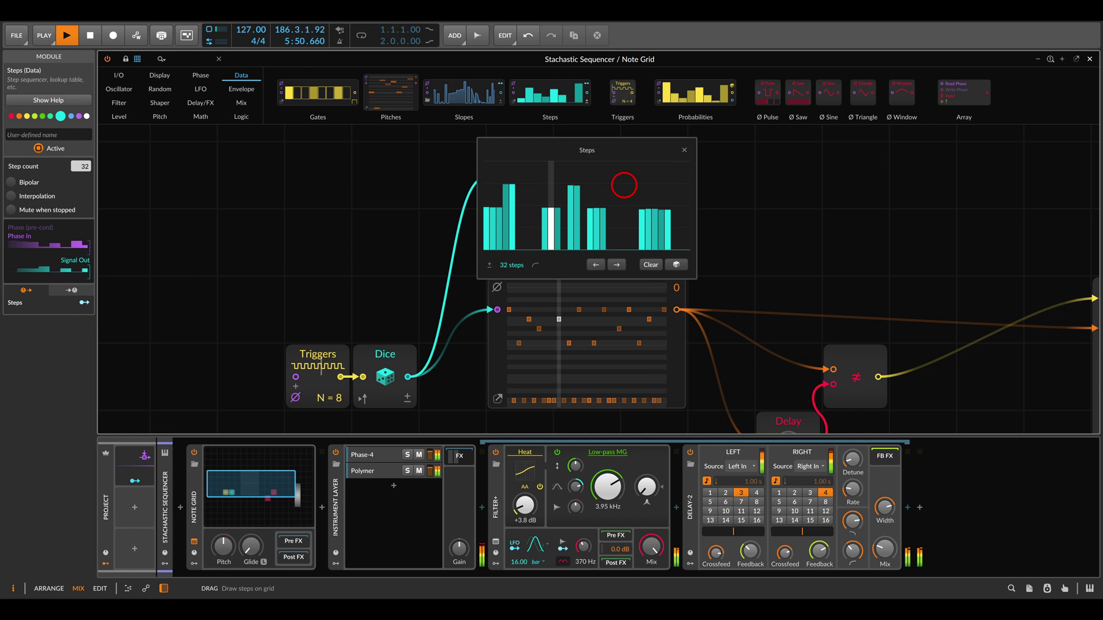
left_click(628, 187)
left_click(634, 186)
left_click(673, 190)
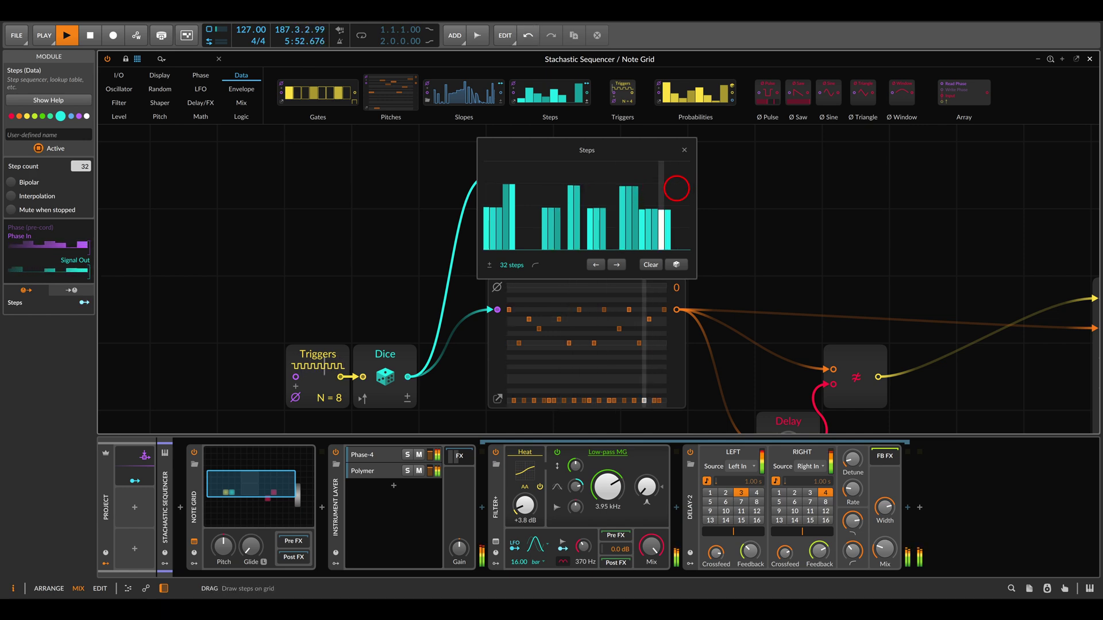
left_click(680, 190)
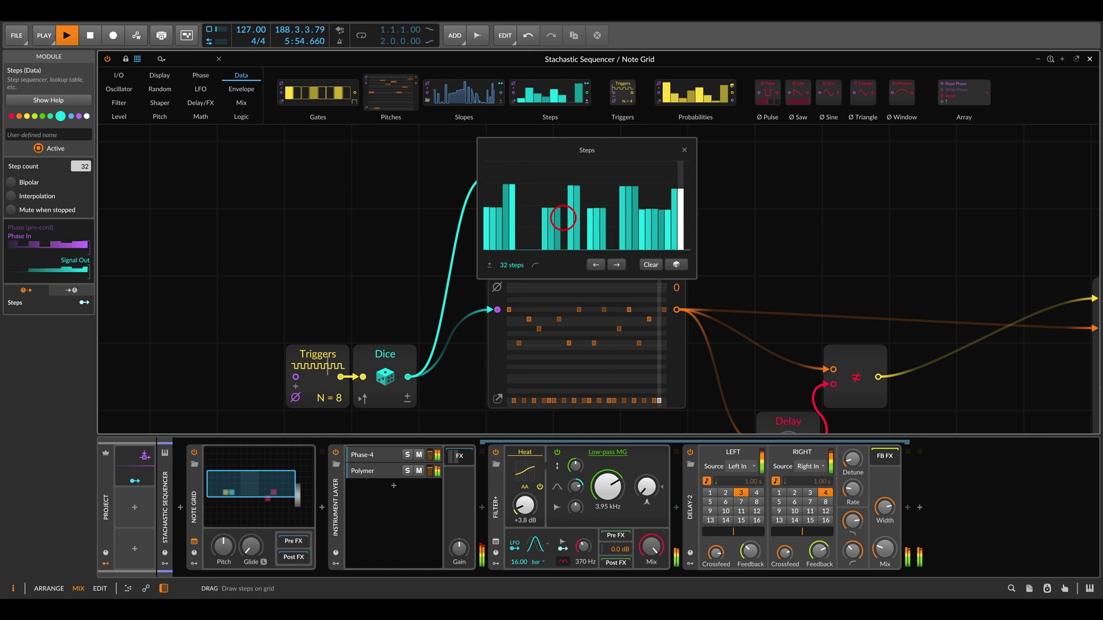
- Draw steps 6 and 7 very low, raise steps 8, 9, 13, 16, 20 and 21 to the maximum, and close the Steps editor
left_click_drag(516, 237, 535, 242)
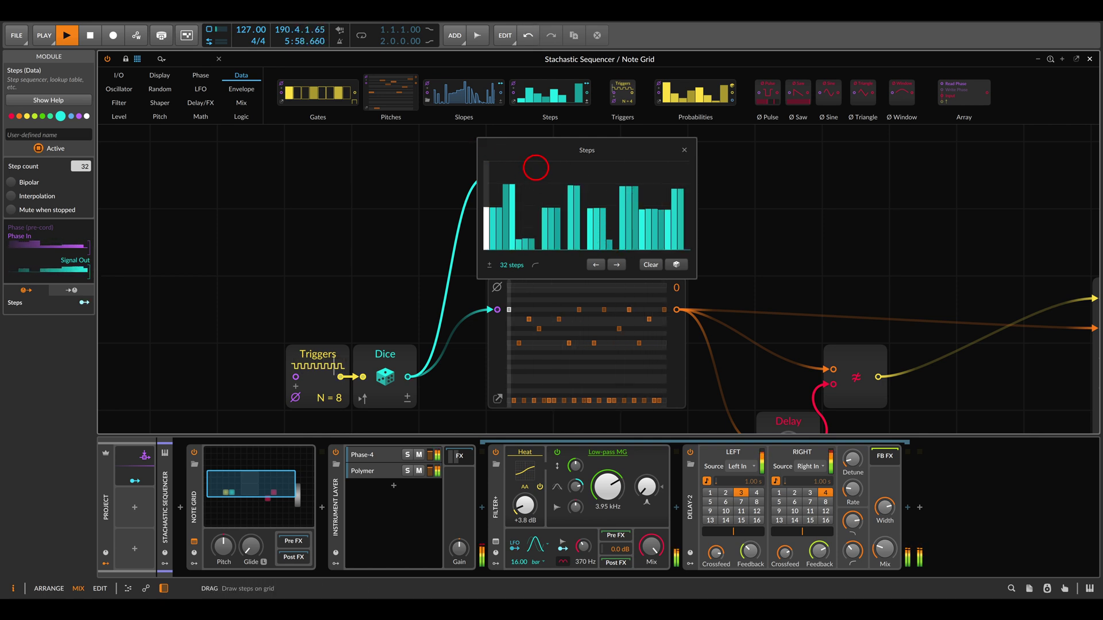
left_click(532, 164)
left_click(538, 163)
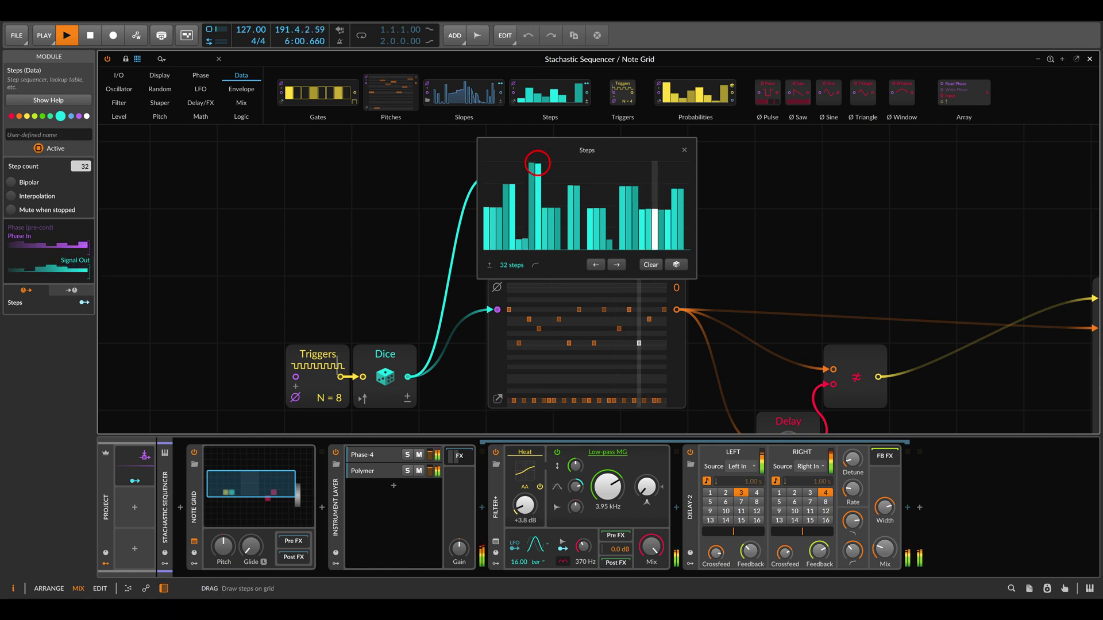
left_click(564, 163)
left_click(583, 162)
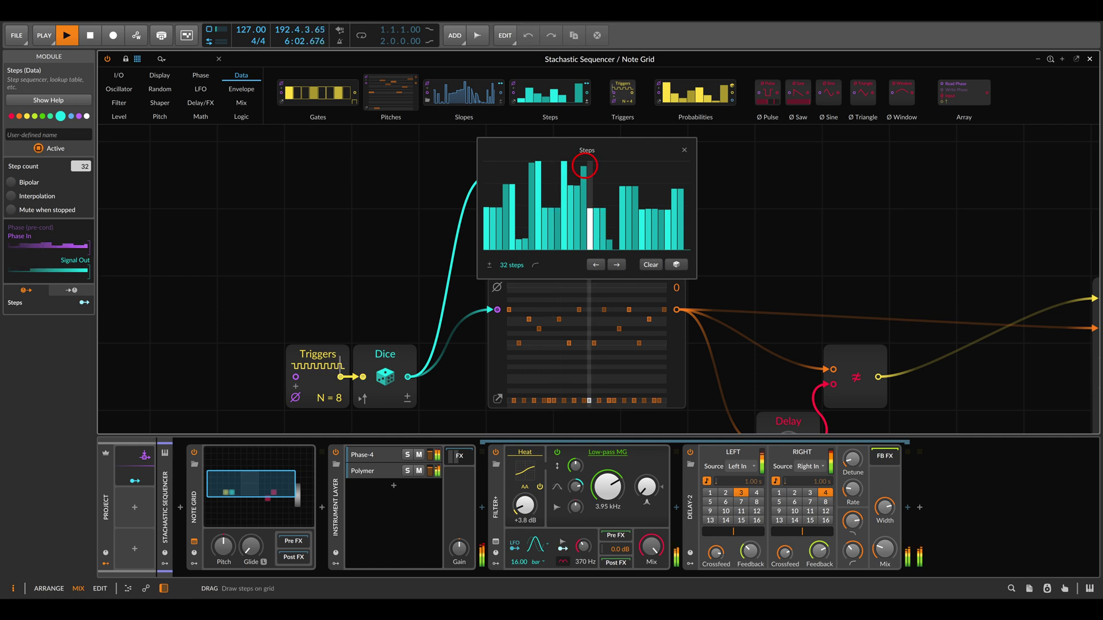
left_click(612, 163)
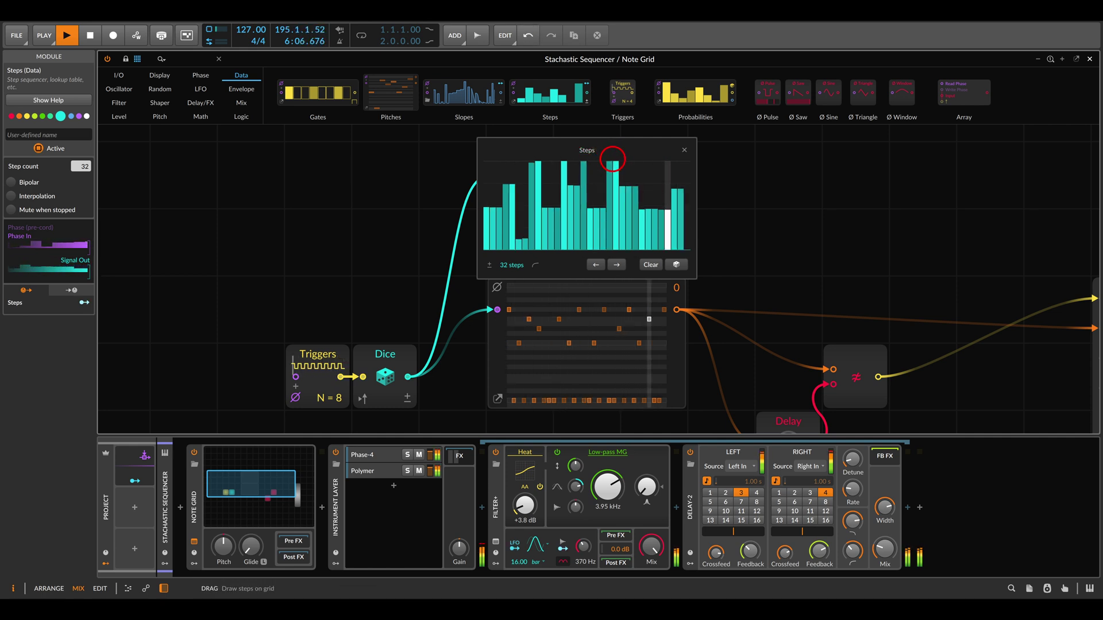
left_click_drag(350, 315, 418, 411)
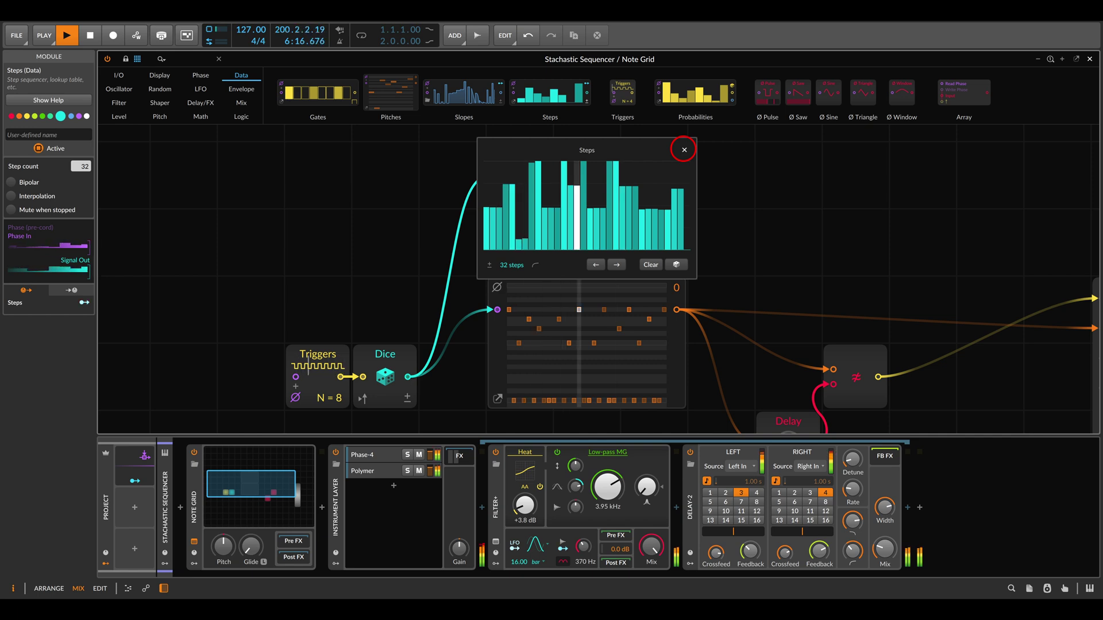
left_click(685, 150)
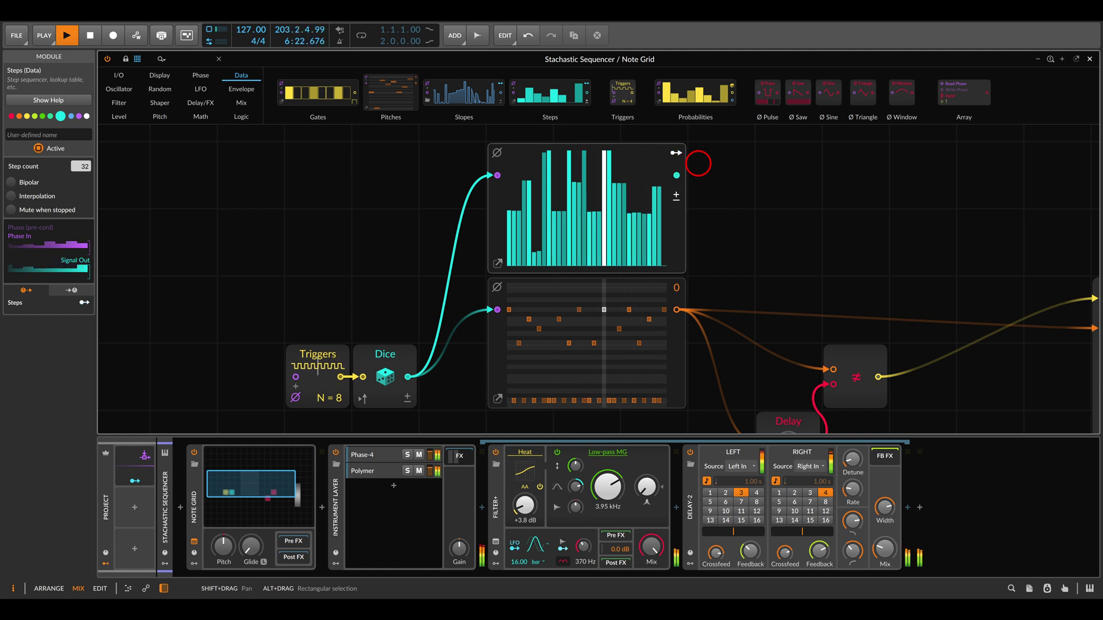
- Connect the Steps module's output to the velocity input of the note output
left_click_drag(793, 249, 663, 239)
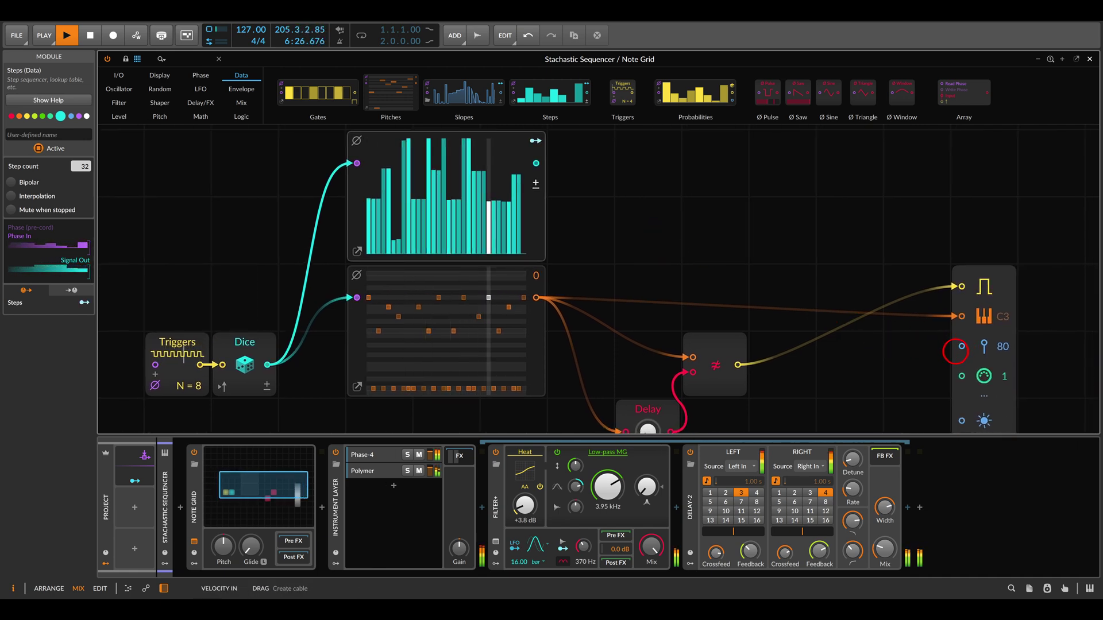
left_click_drag(955, 352, 631, 218)
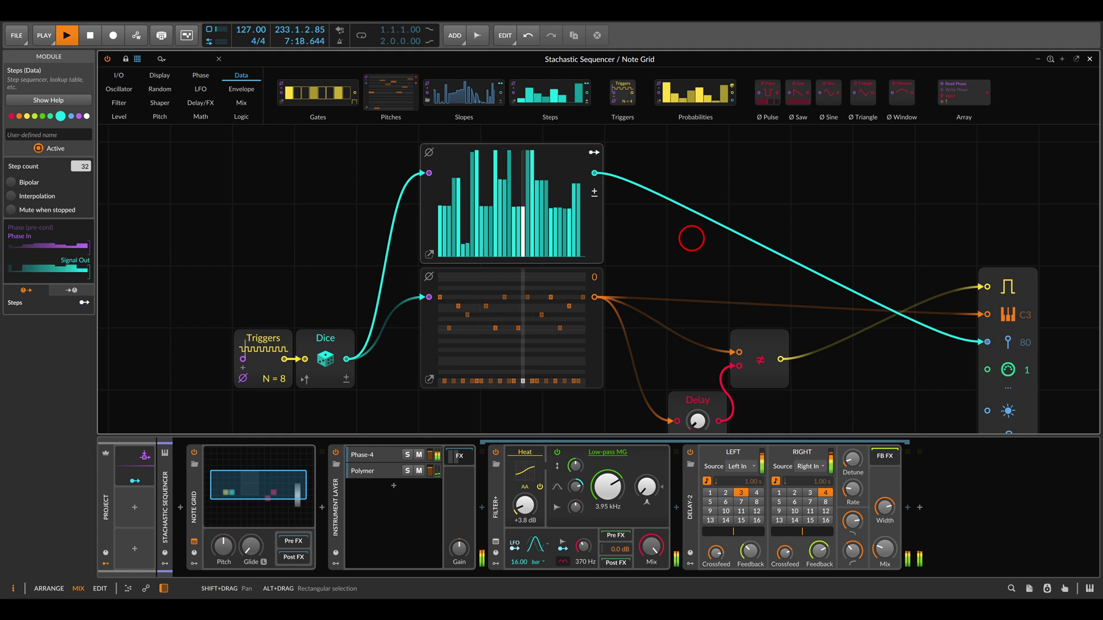
- Add a second Steps module above Triggers and Dice, and place a Ø Counter directly before it
left_click_drag(550, 94, 298, 230)
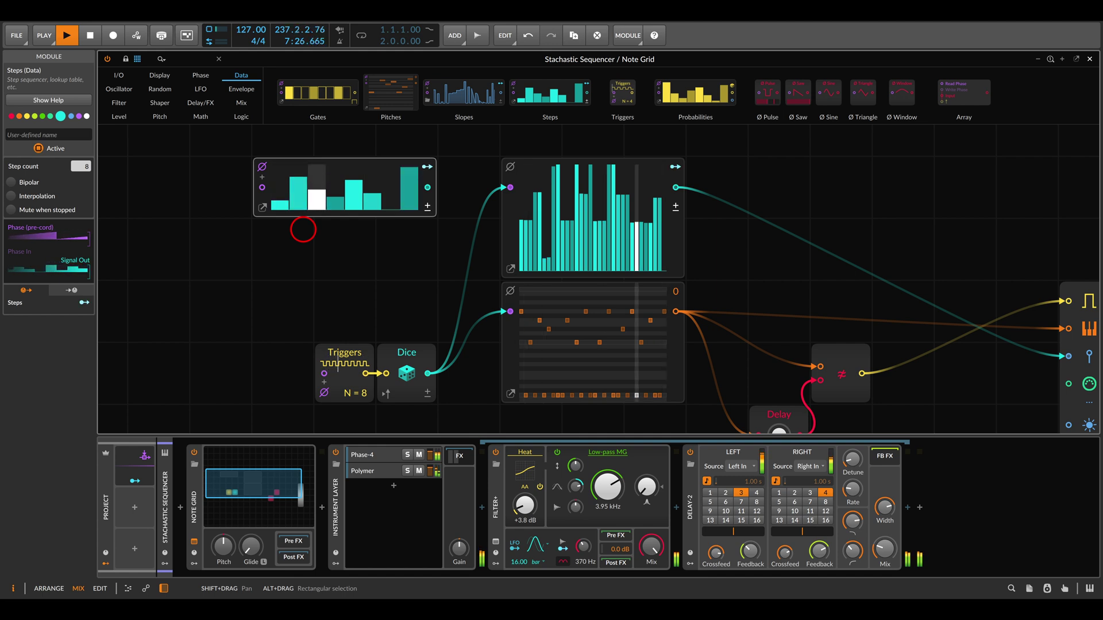
left_click_drag(304, 230, 341, 227)
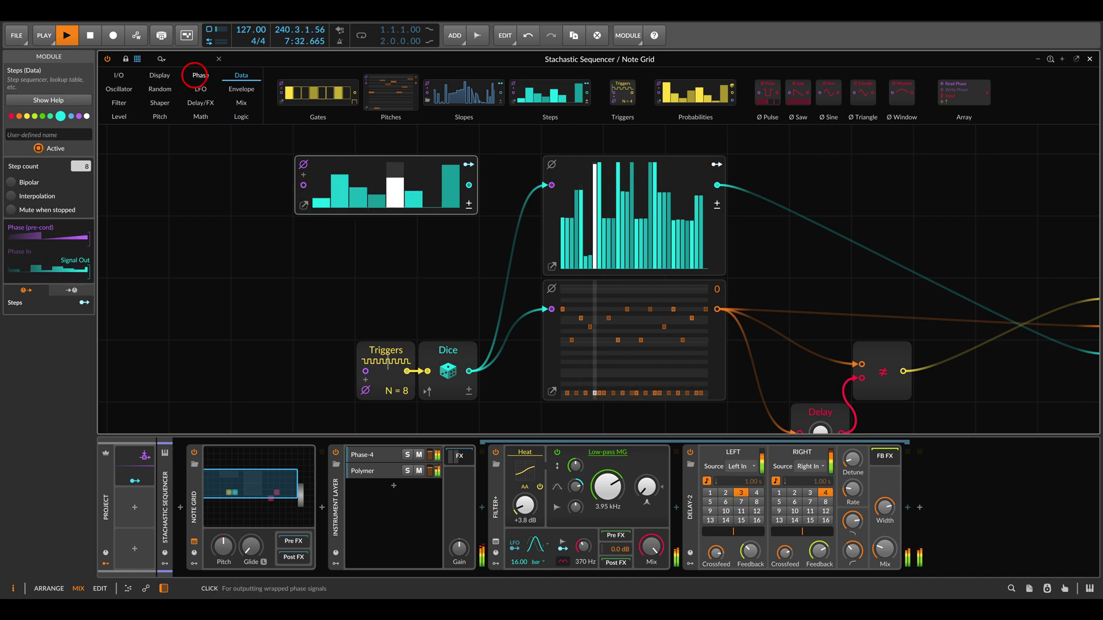
left_click(197, 74)
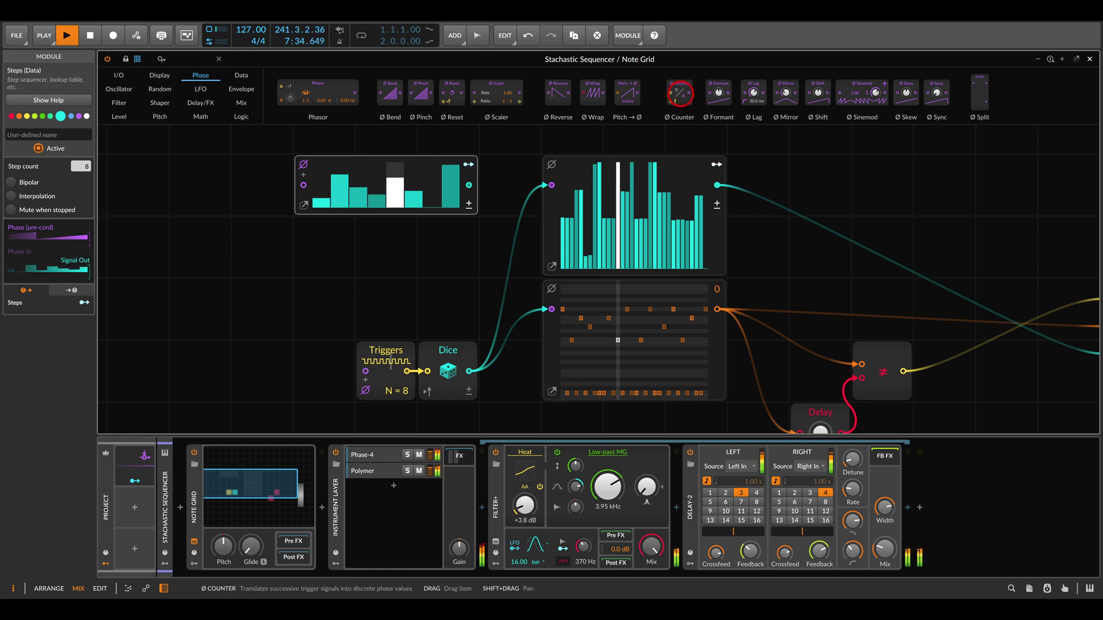
left_click_drag(680, 92, 268, 188)
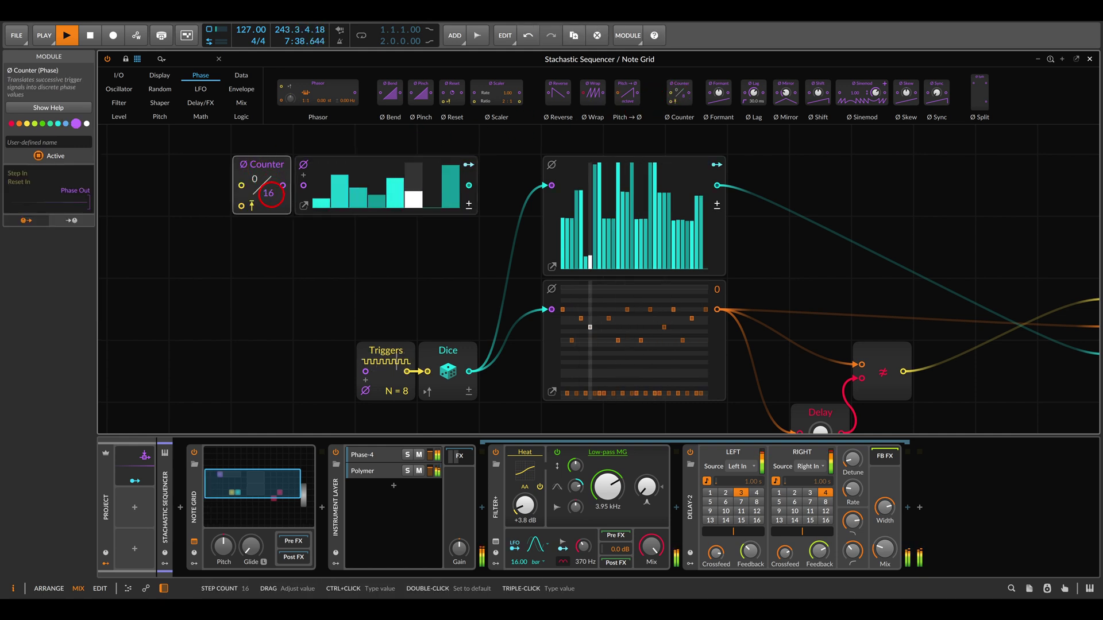
- Set the new Steps module to 16 steps and feed its phase input from the Ø Counter
left_click(304, 205)
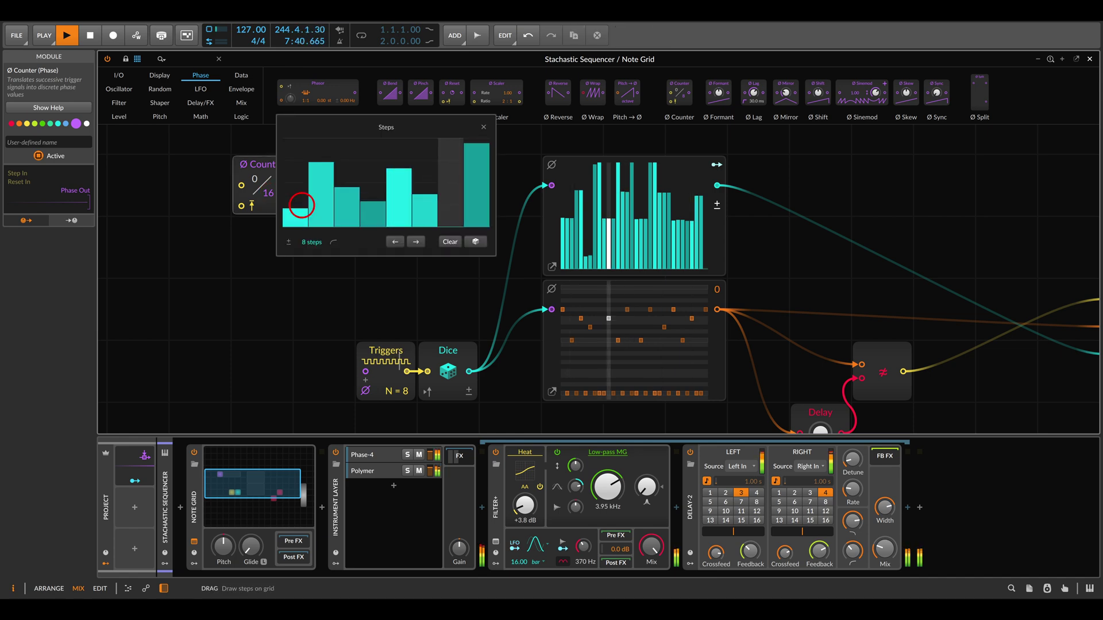
left_click_drag(308, 242, 305, 242)
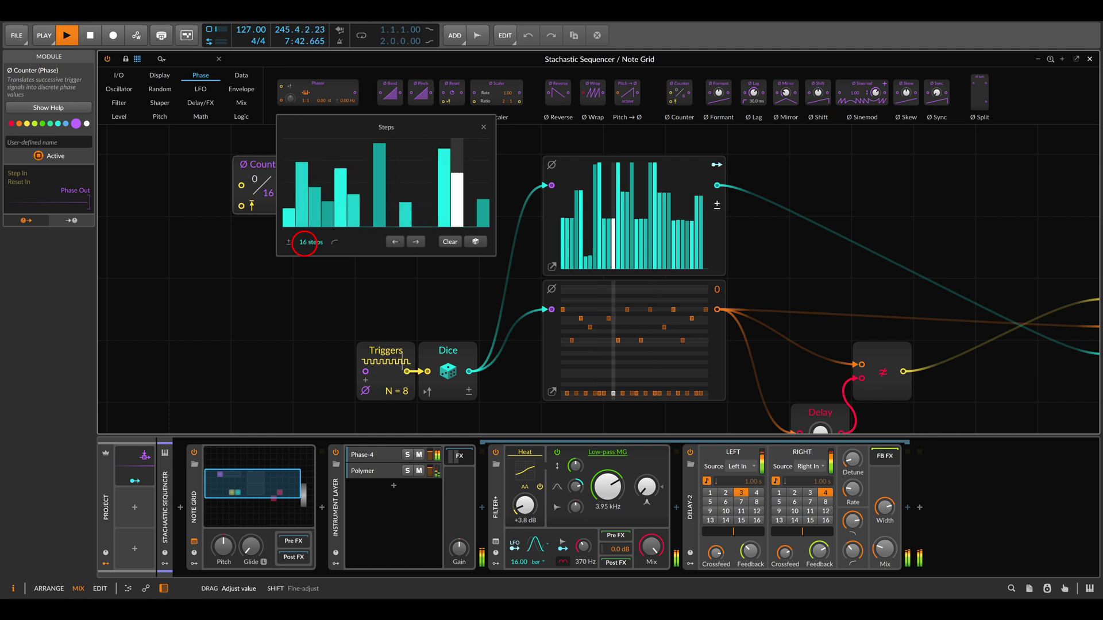
left_click(483, 127)
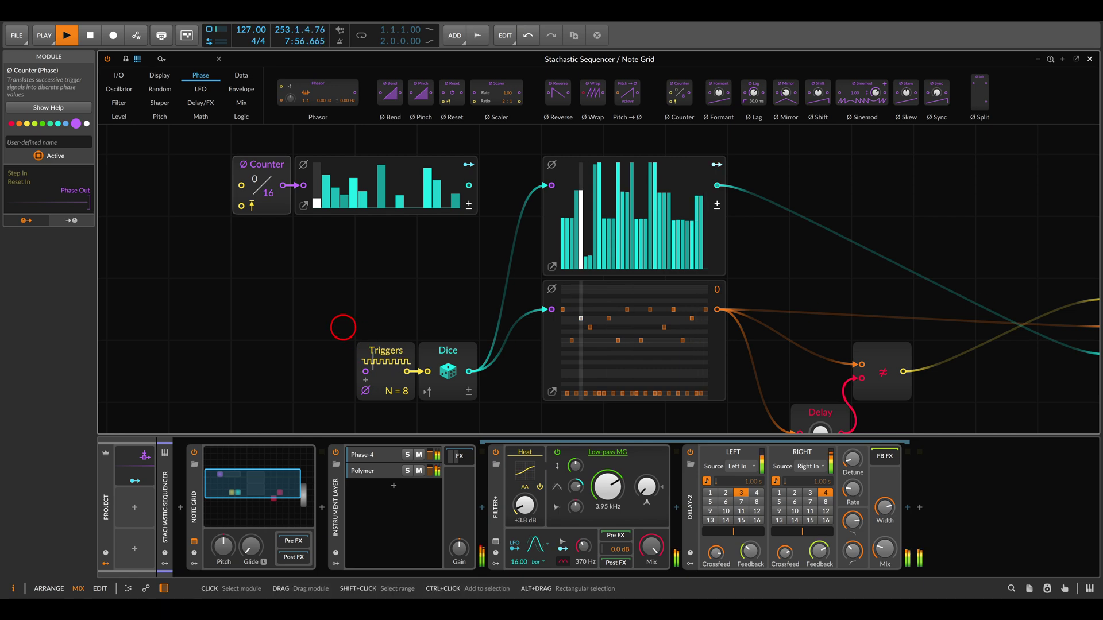
- Realign Triggers and Dice below the Counter, and drive its step input from Triggers and its reset from a new Transport Playing module
left_click_drag(343, 327, 331, 352)
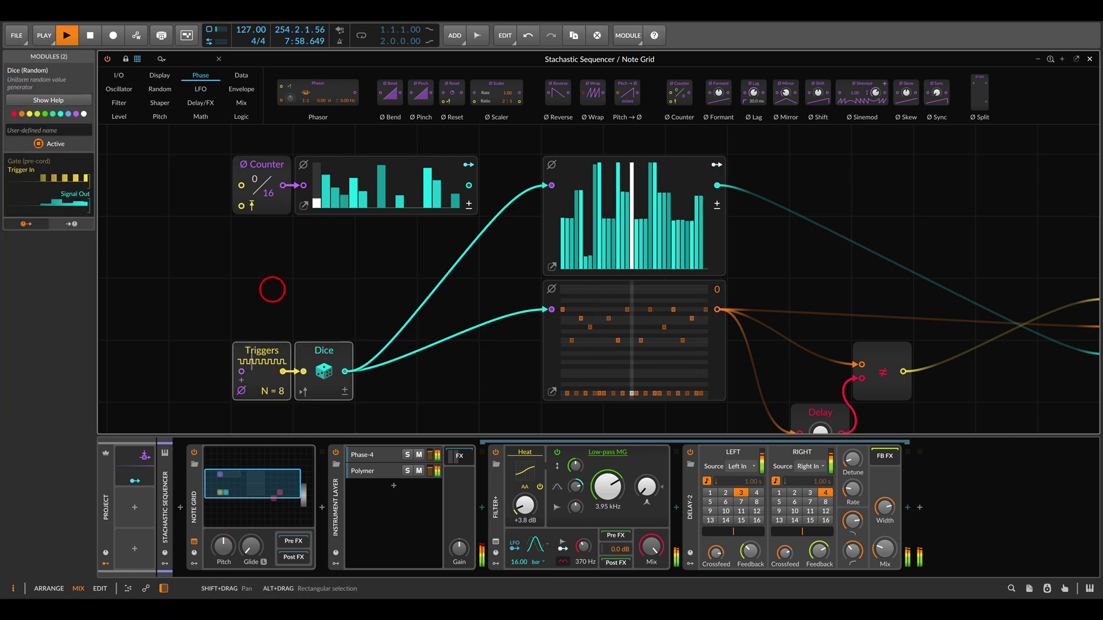
left_click_drag(242, 185, 283, 372)
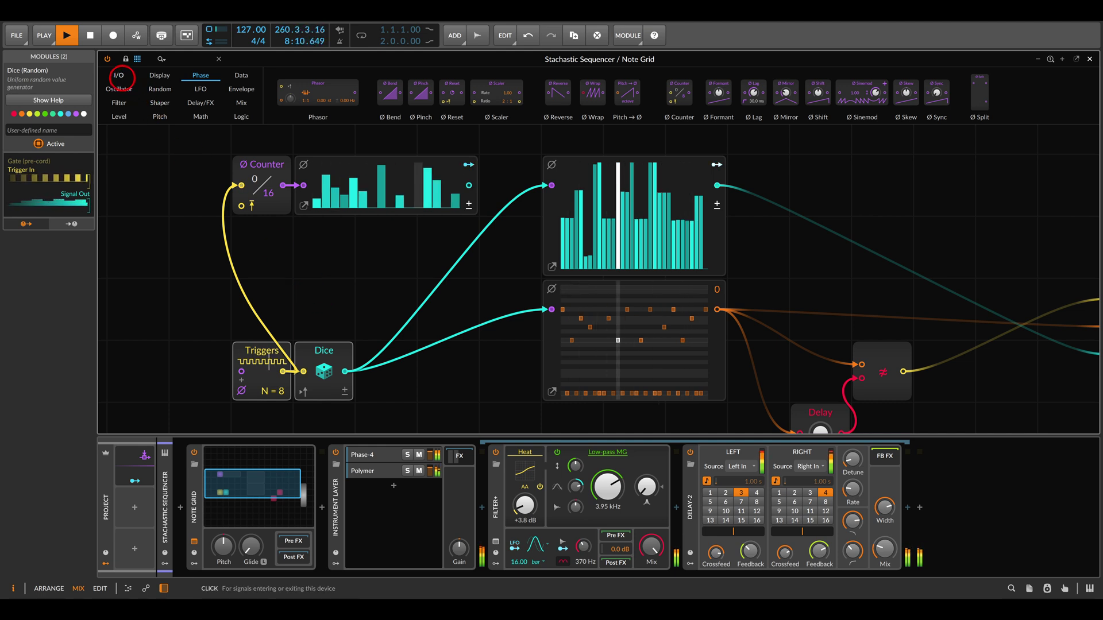
left_click(119, 75)
scroll(845, 94, "down", 5)
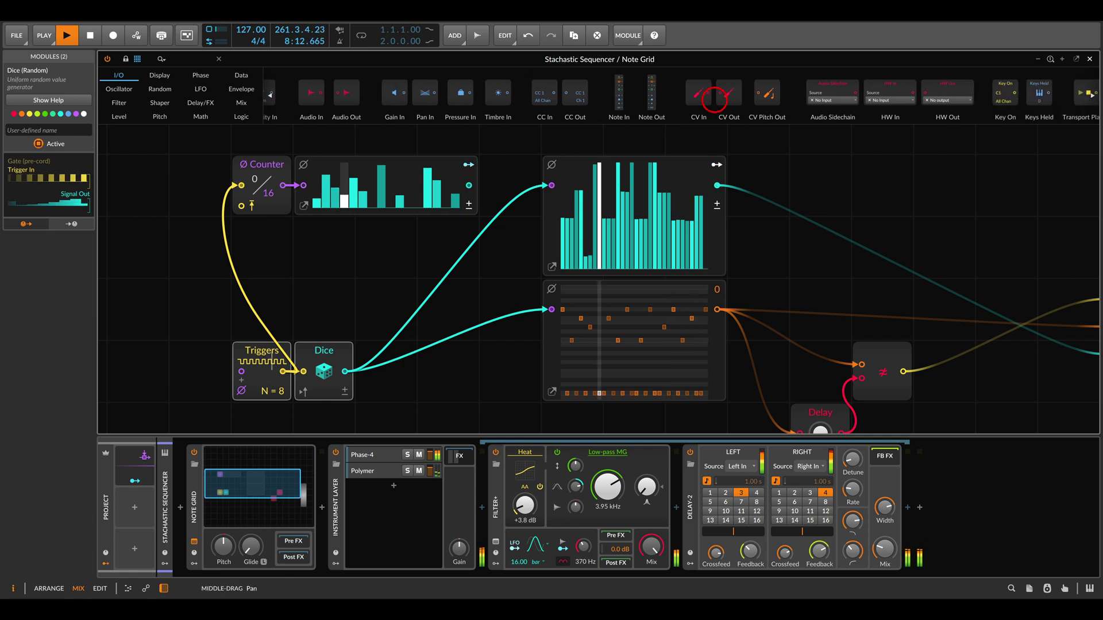
left_click_drag(950, 92, 241, 205)
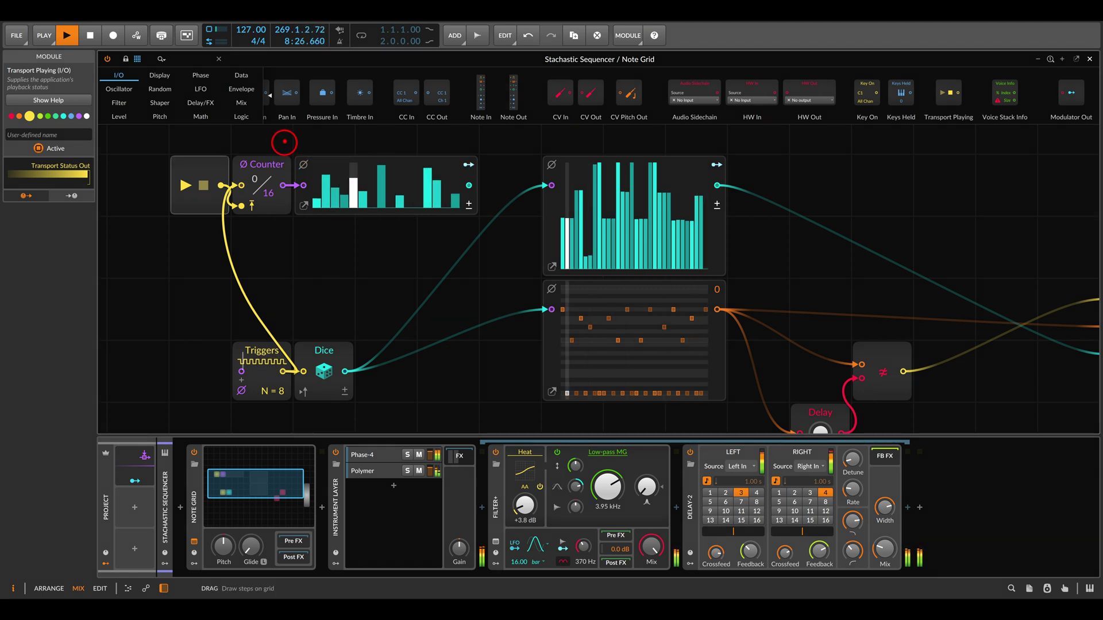
- Drive the 32-step velocity module and Pitches from the 16-step module instead of Dice, and randomize its step values three times
mouse_move(284, 142)
left_mouse_down()
mouse_move(463, 246)
mouse_move(480, 241)
left_mouse_up()
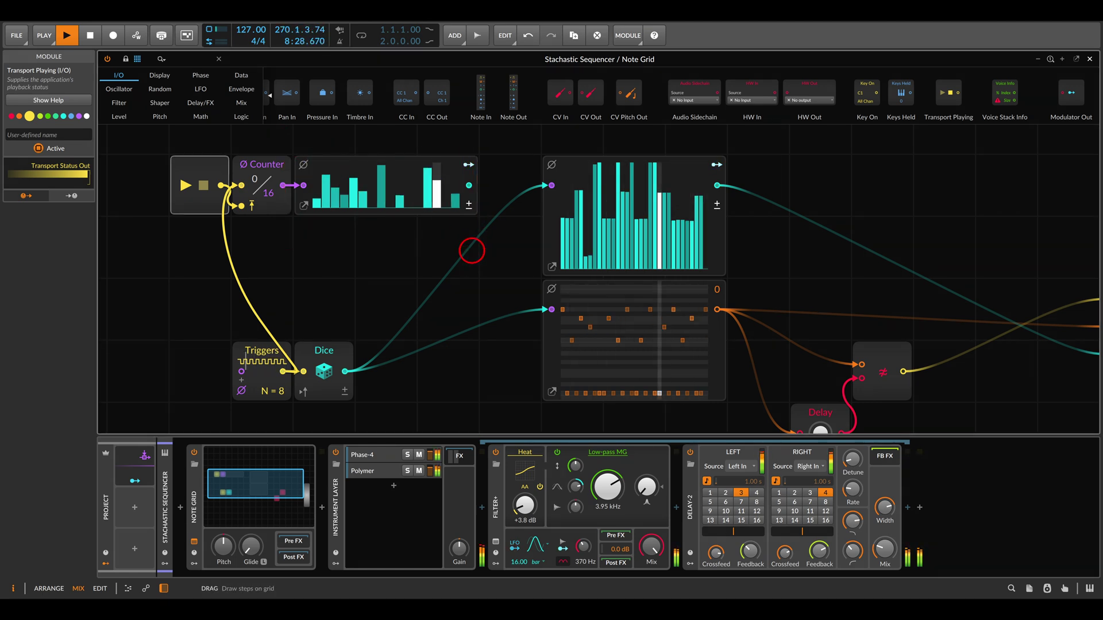
left_click_drag(345, 371, 469, 185)
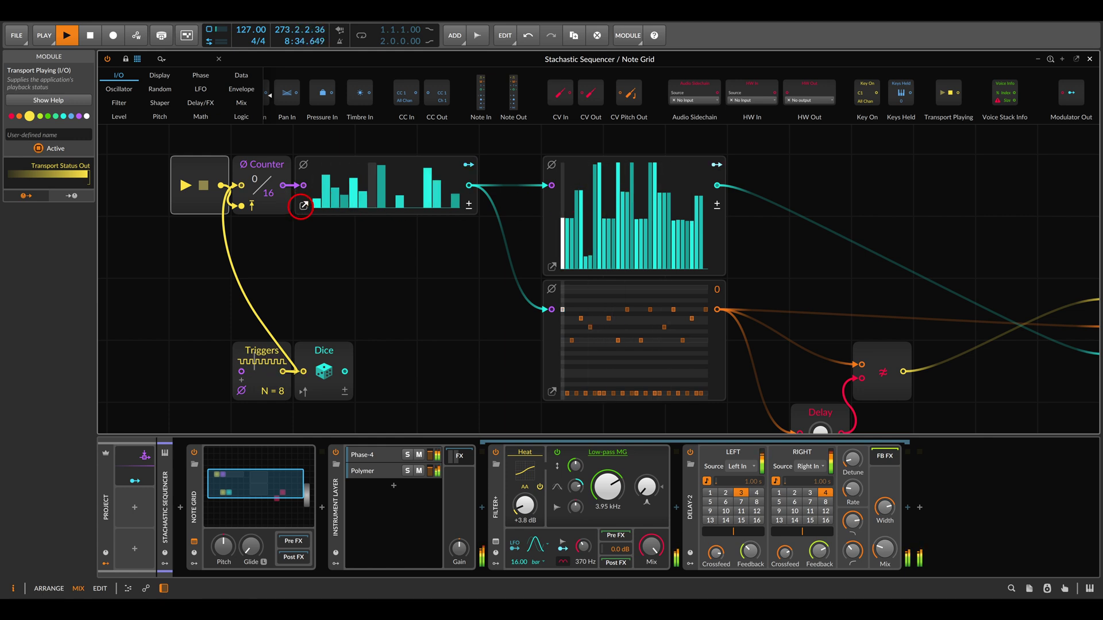
left_click(303, 205)
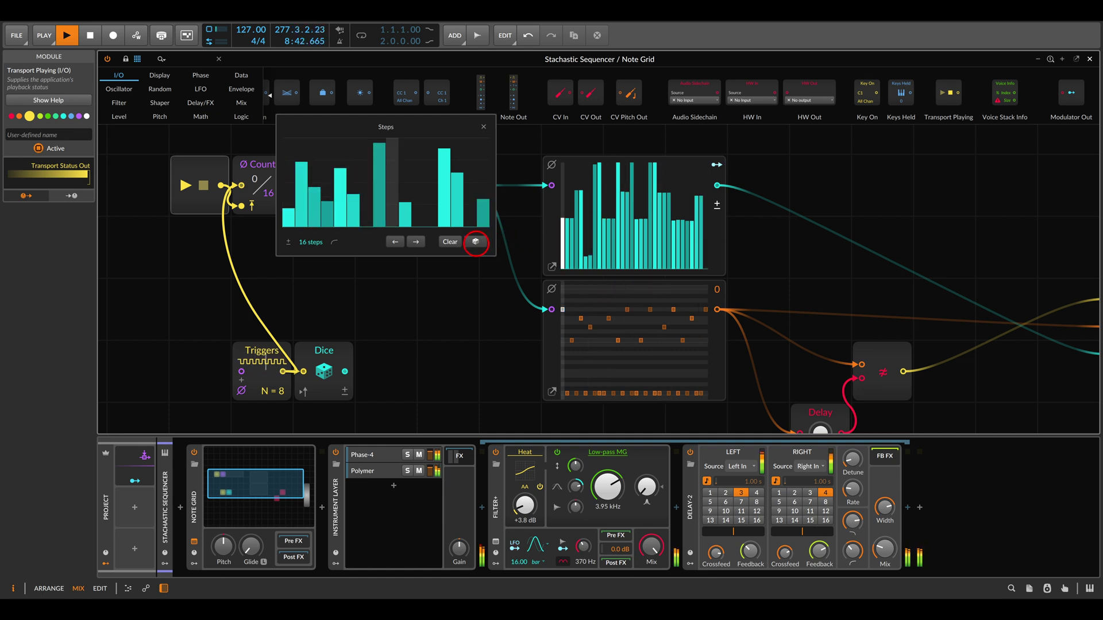
left_click(475, 242)
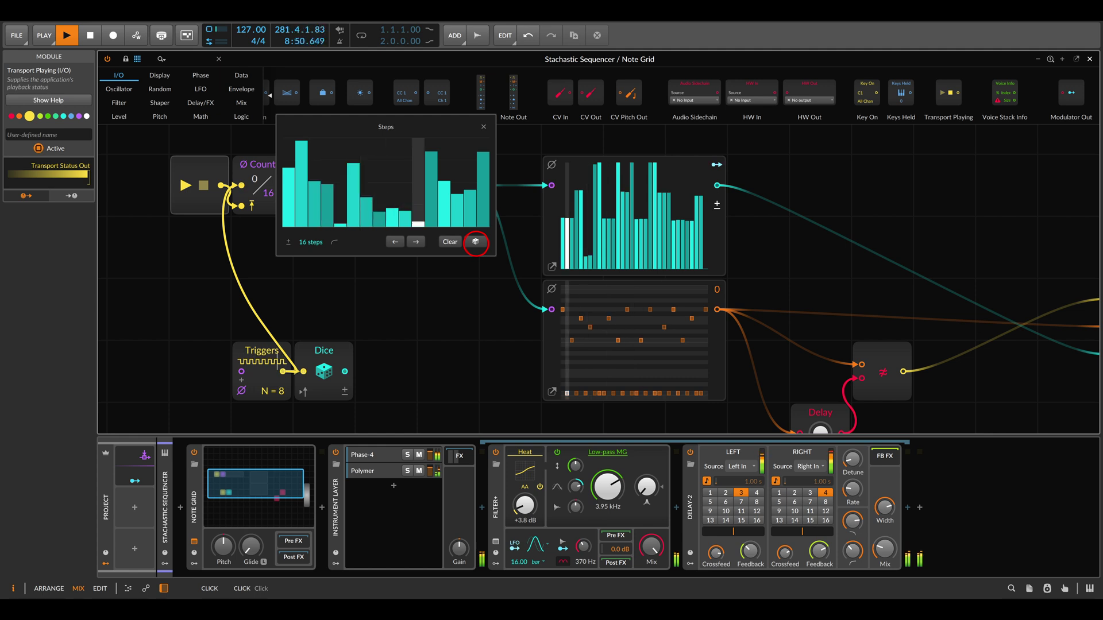
left_click(475, 241)
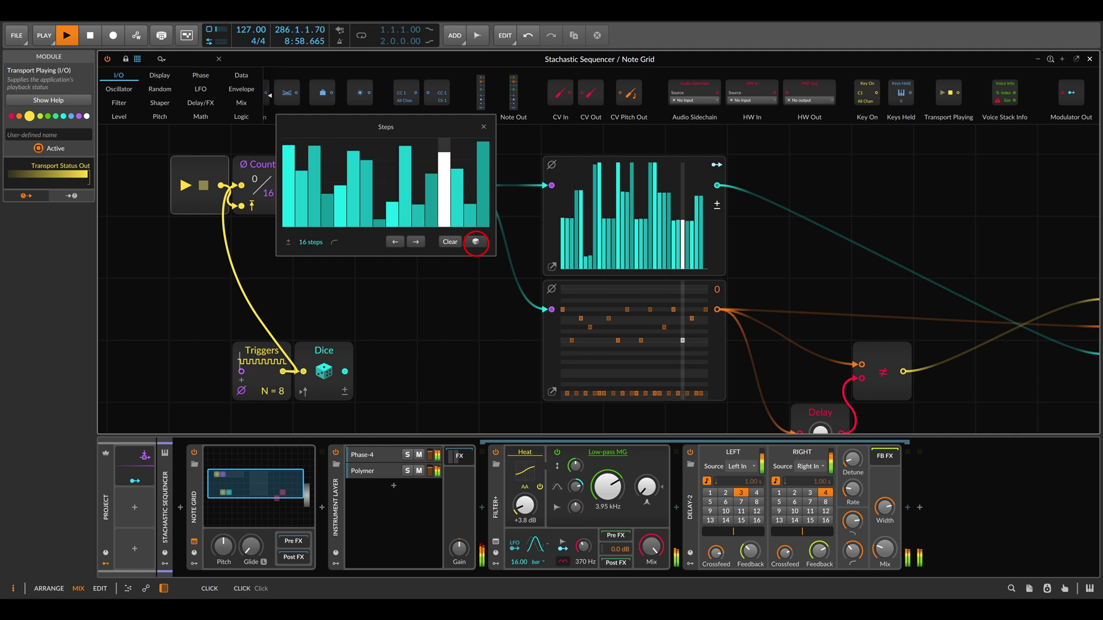
left_click(476, 242)
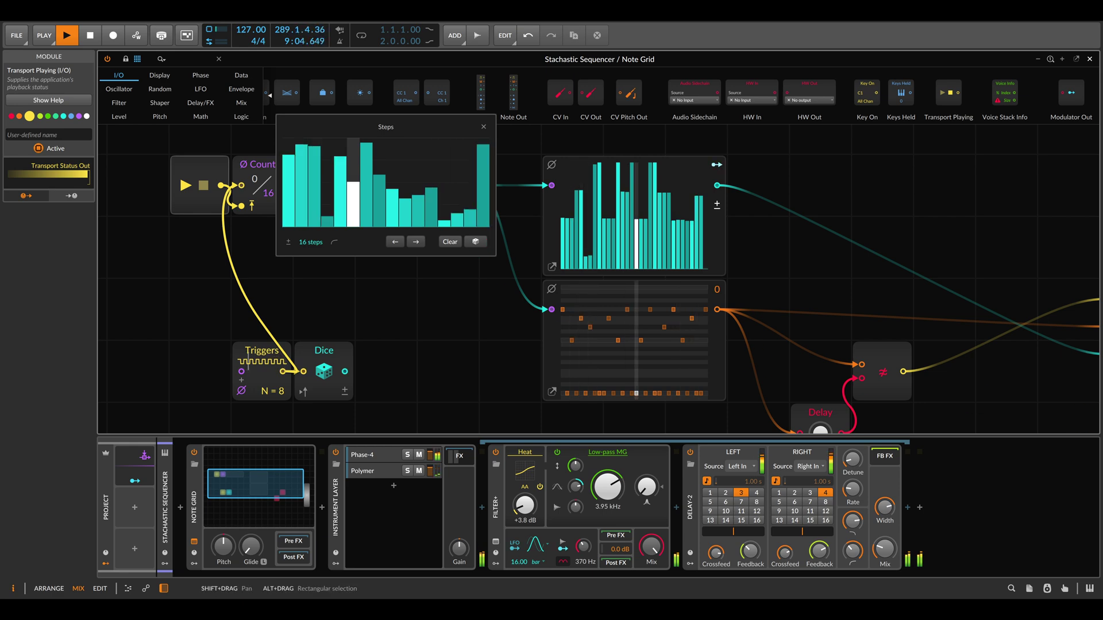
left_click(947, 356)
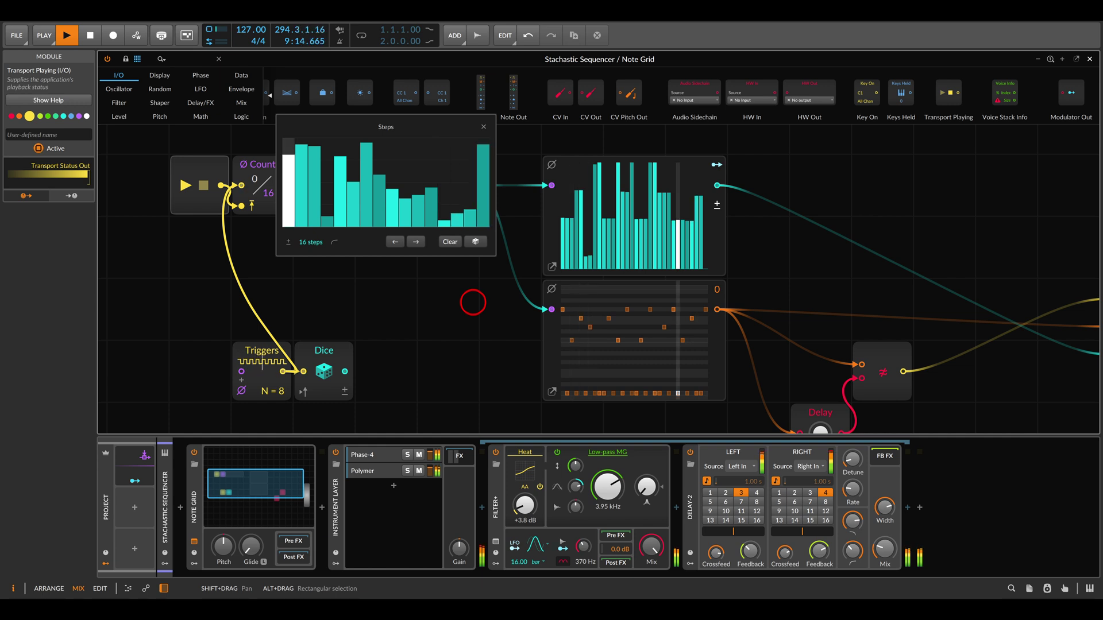
left_click(483, 127)
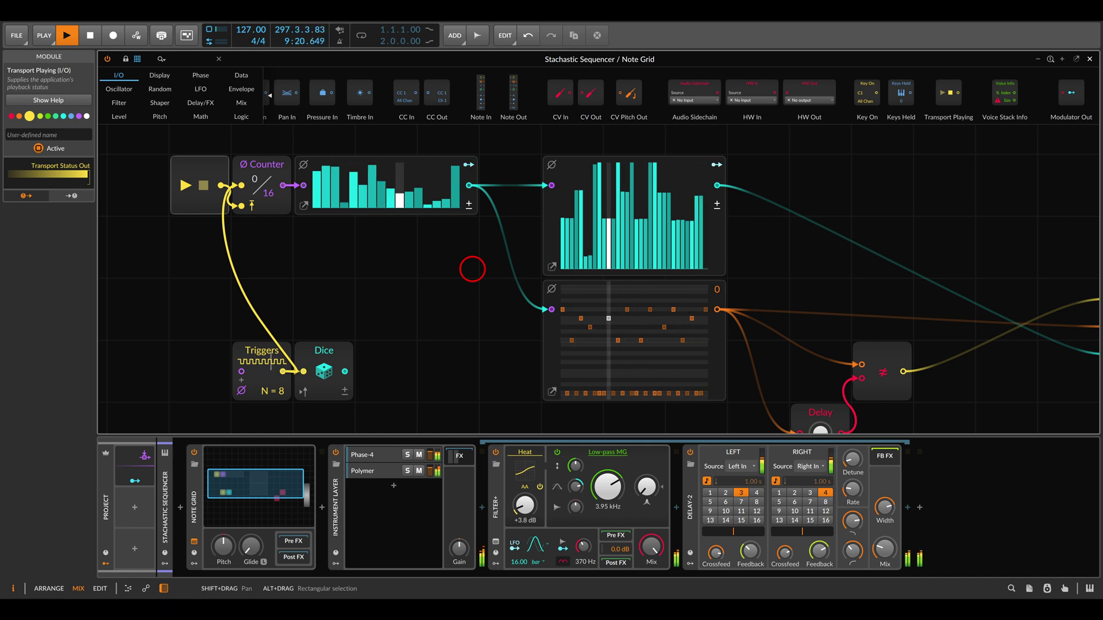
- Add a Blend module above the 16-step module's output and shift the Transport Playing, Counter and 16-step group away from the 32-step modules
left_click(241, 103)
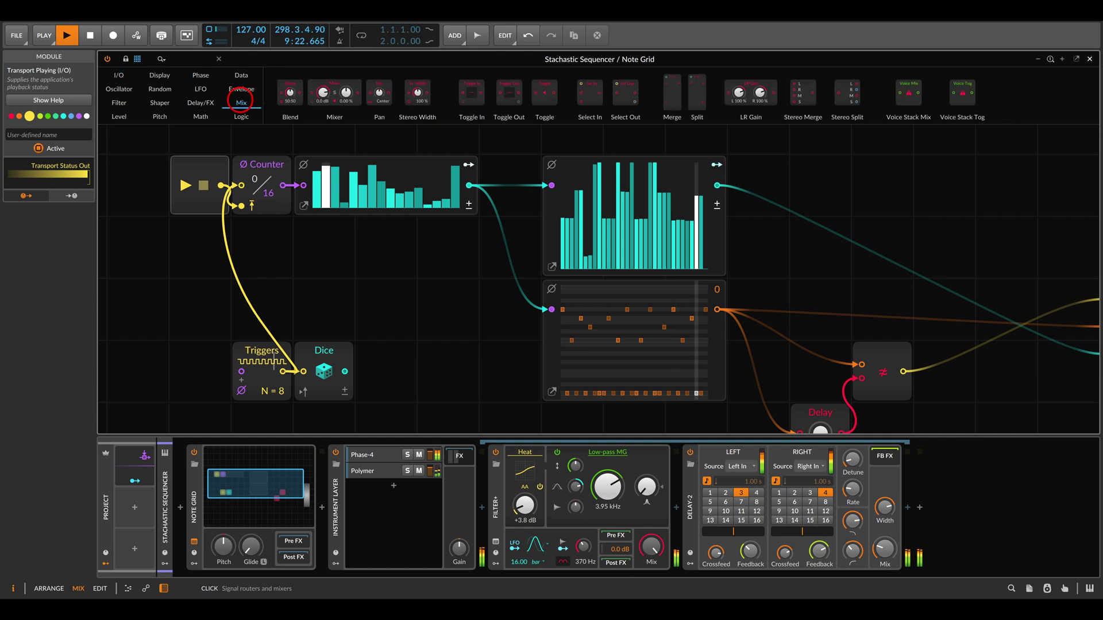
left_click_drag(290, 92, 448, 250)
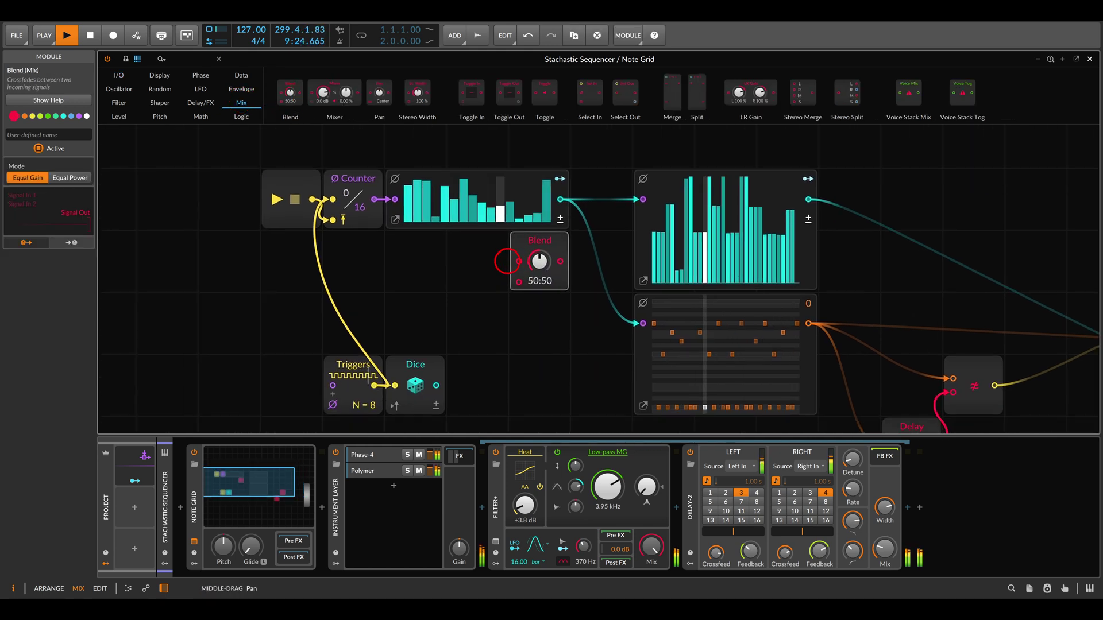
left_click_drag(196, 165, 454, 247)
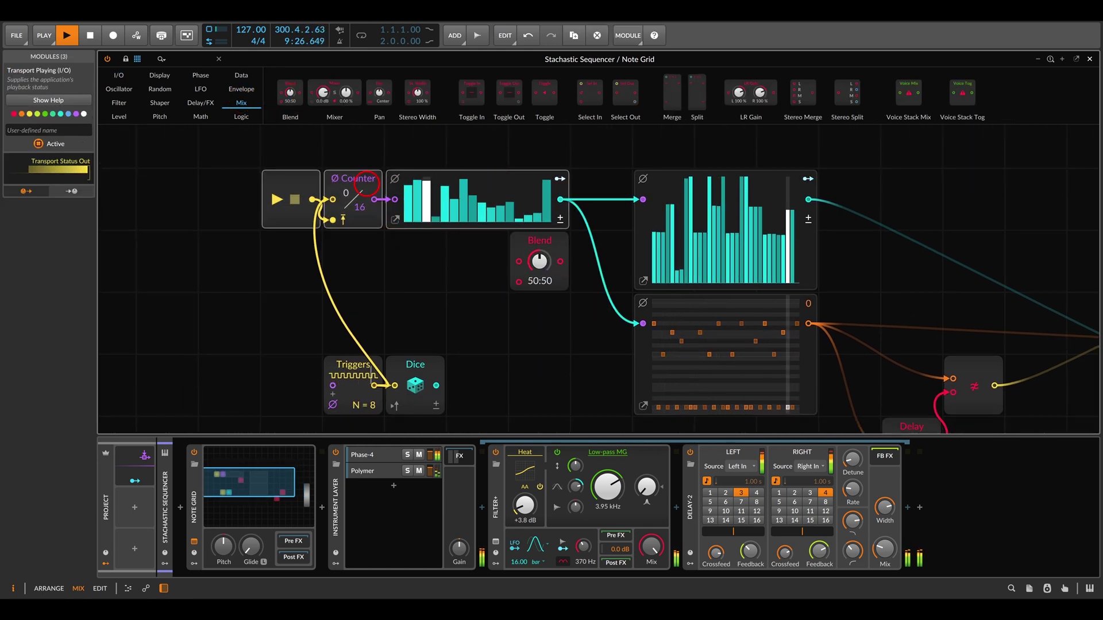
left_click_drag(352, 177, 290, 177)
left_click_drag(563, 285, 563, 161)
scroll(615, 180, "up", 2)
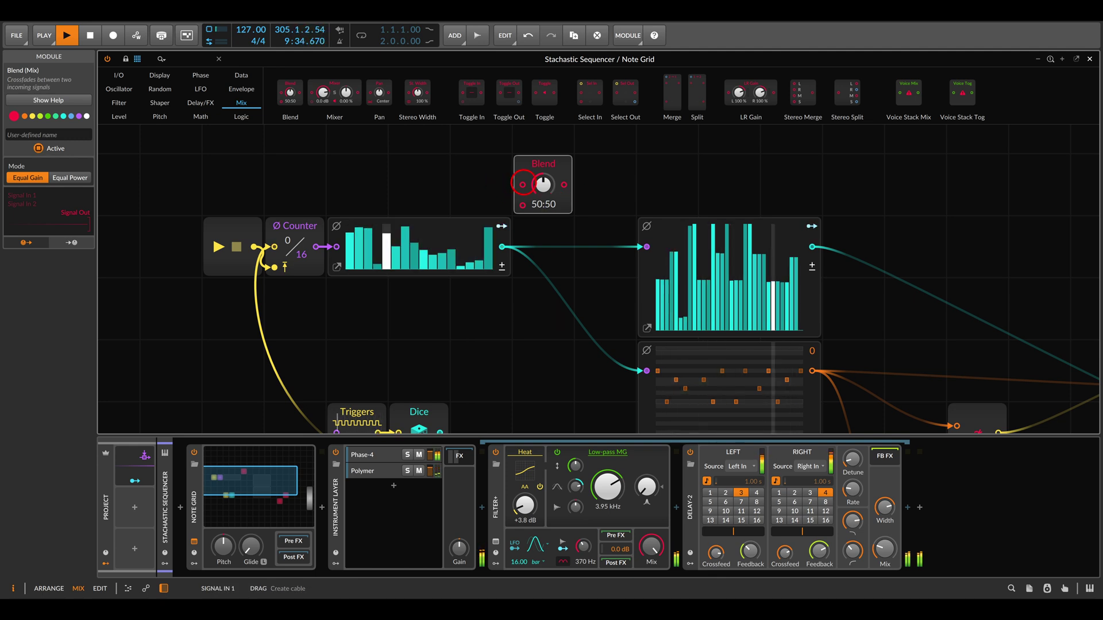
- Connect the 16-step module to Blend's first input and Dice to its second, and set the blend fully to In 1
left_click_drag(512, 185, 502, 247)
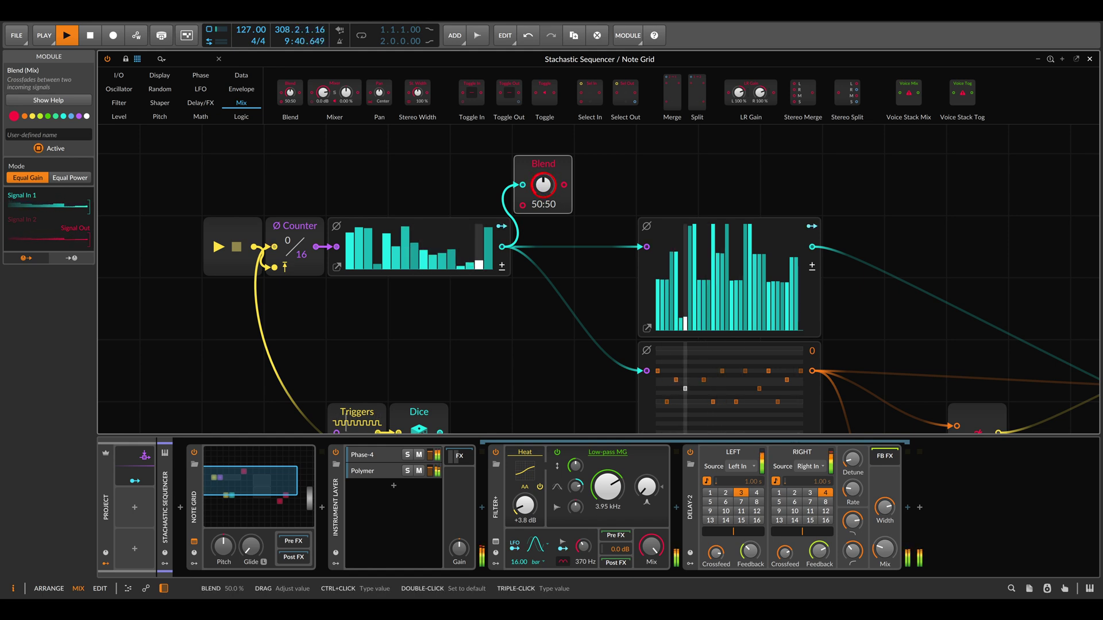
left_click_drag(543, 184, 543, 229)
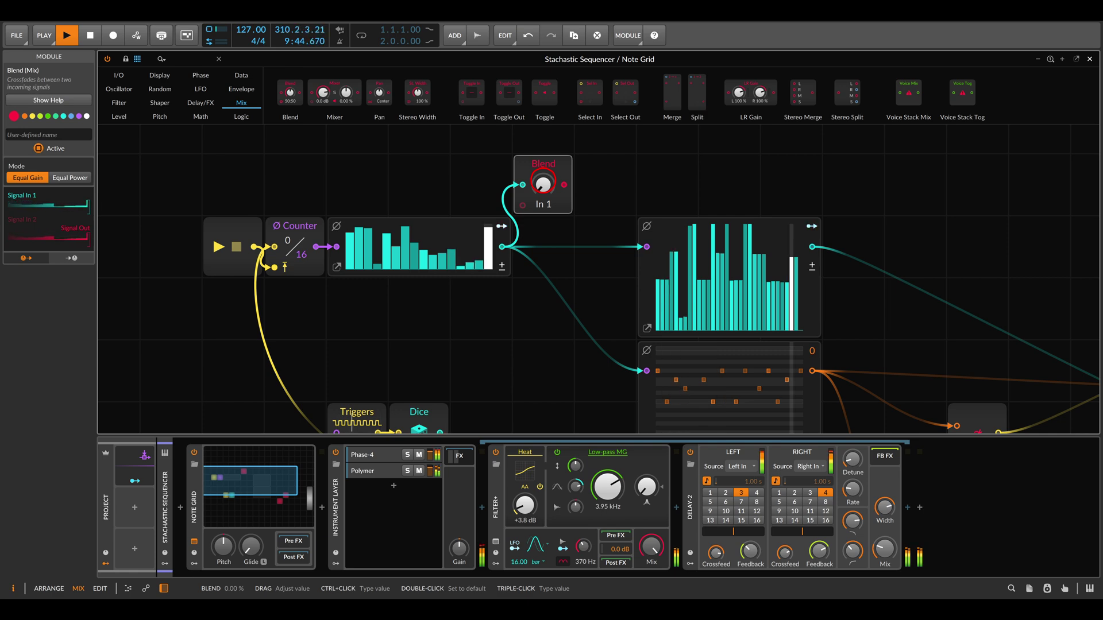
scroll(535, 306, "down", 1)
left_click_drag(514, 356, 336, 425)
left_click_drag(437, 406, 523, 178)
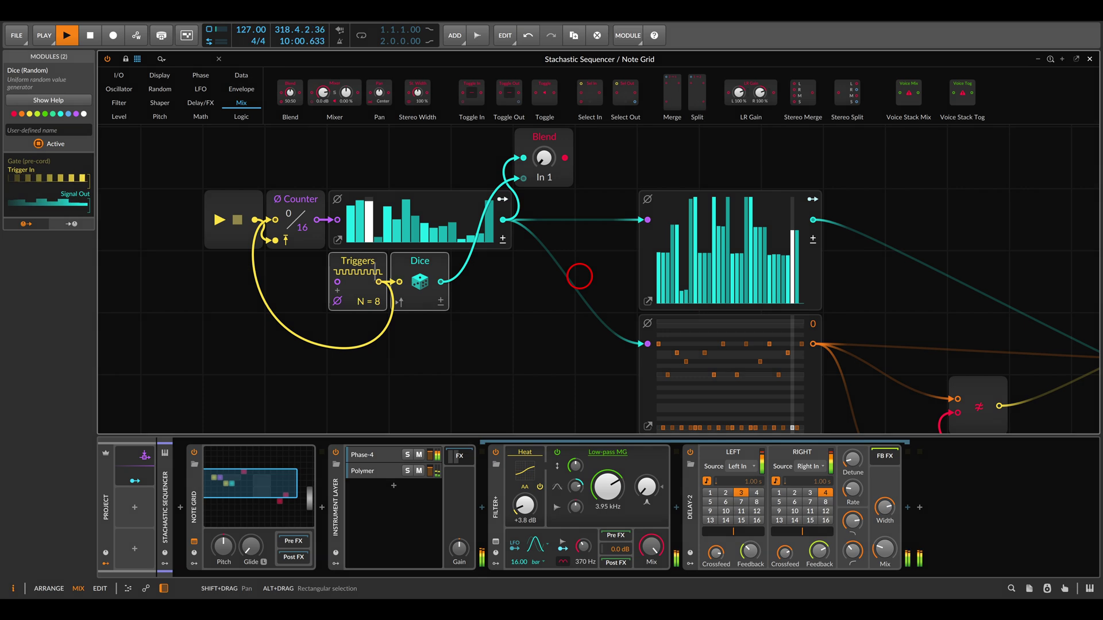
- Connect Blend's output to the phase inputs of the velocity Steps and Pitches modules, and set the blend to 98:2
left_click_drag(375, 241, 475, 344)
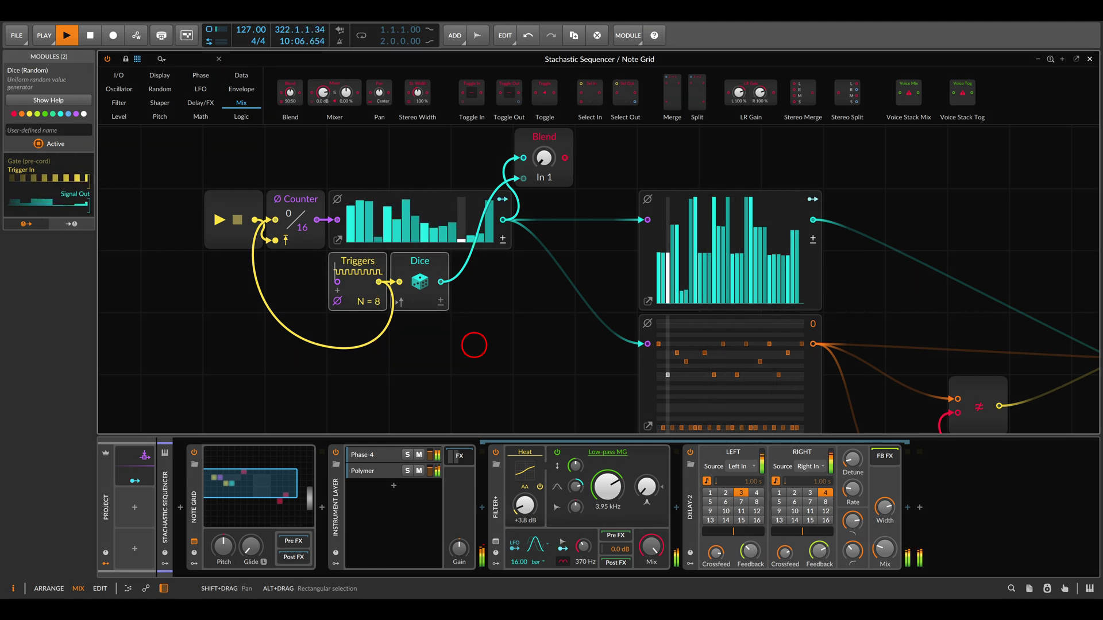
left_click_drag(553, 330, 532, 308)
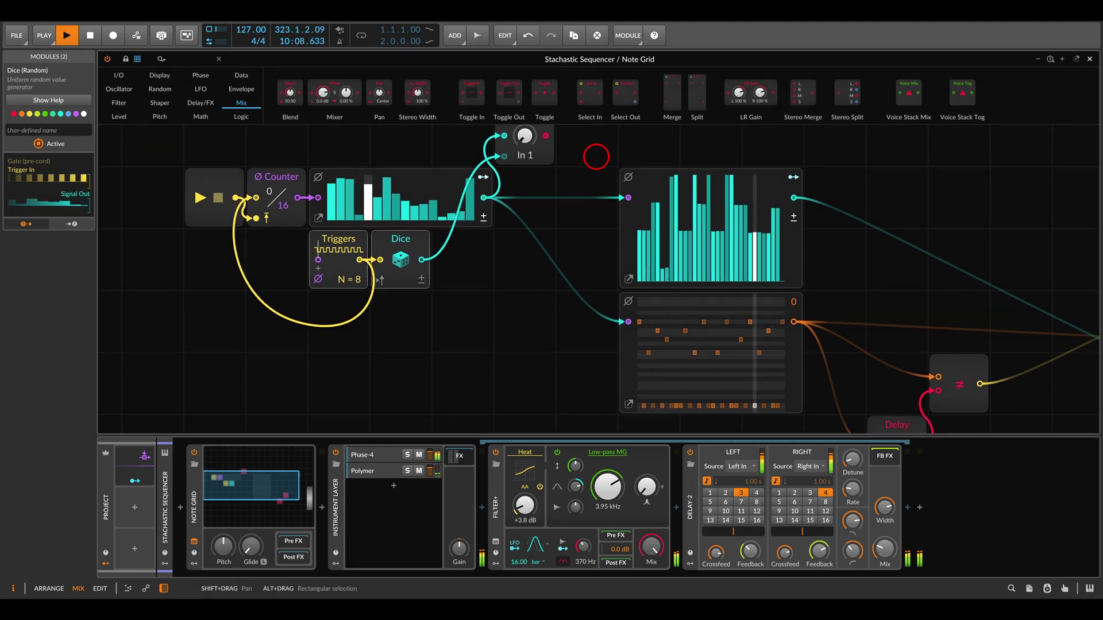
left_click_drag(595, 155, 813, 403)
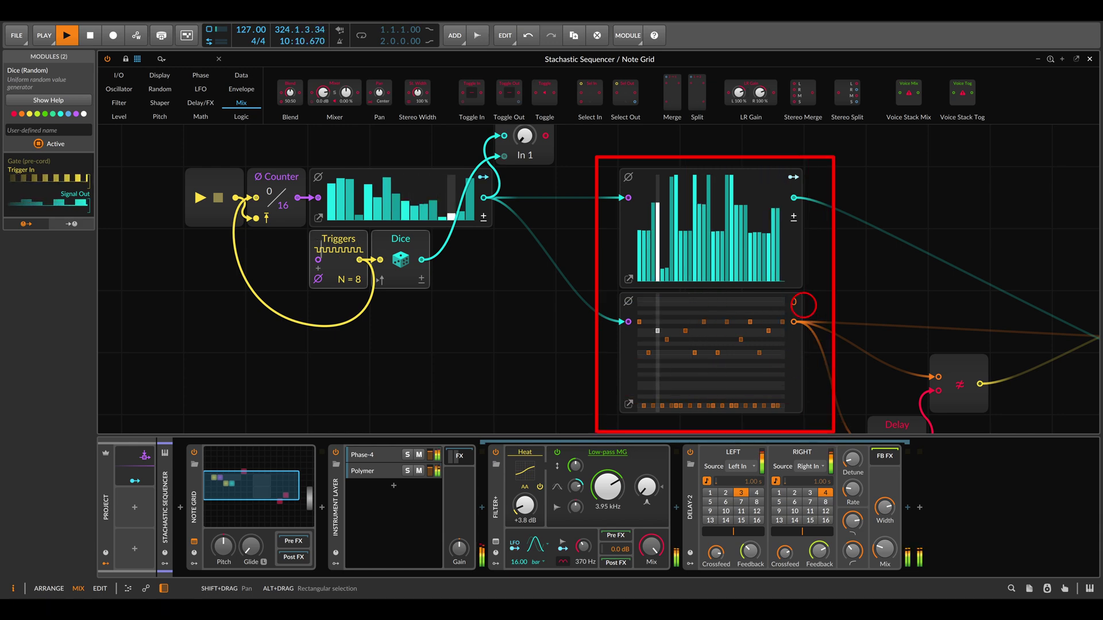
left_click_drag(524, 239, 542, 264)
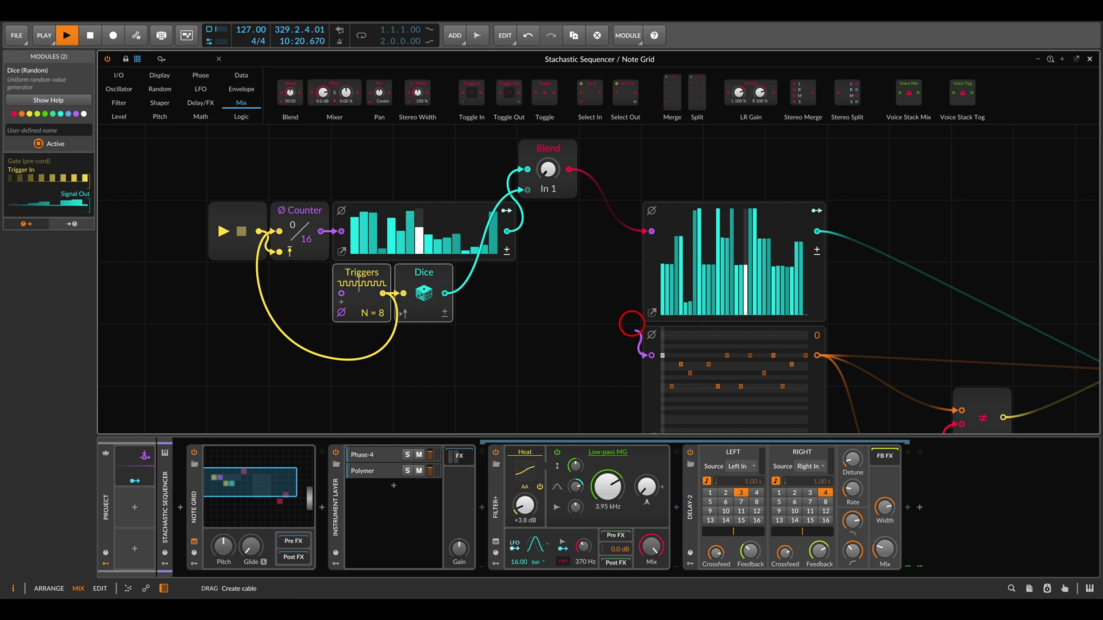
left_click_drag(632, 324, 548, 168)
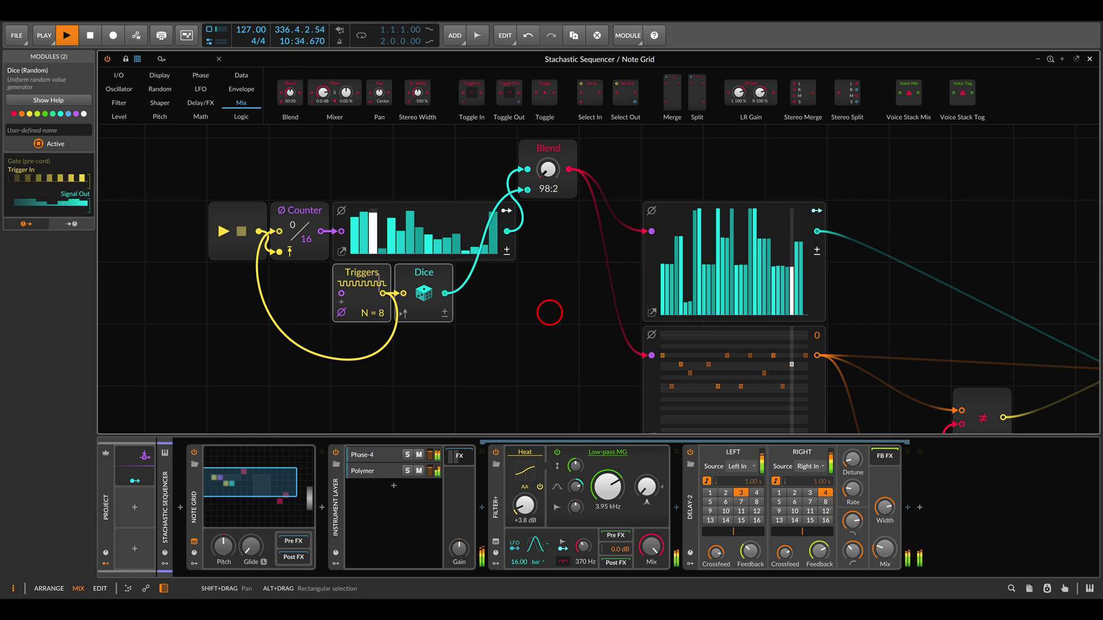
- Tidy the patch by lining up Delay and ≠ beside the Pitches output and placing Blend right after the 16-step module
key("minus")
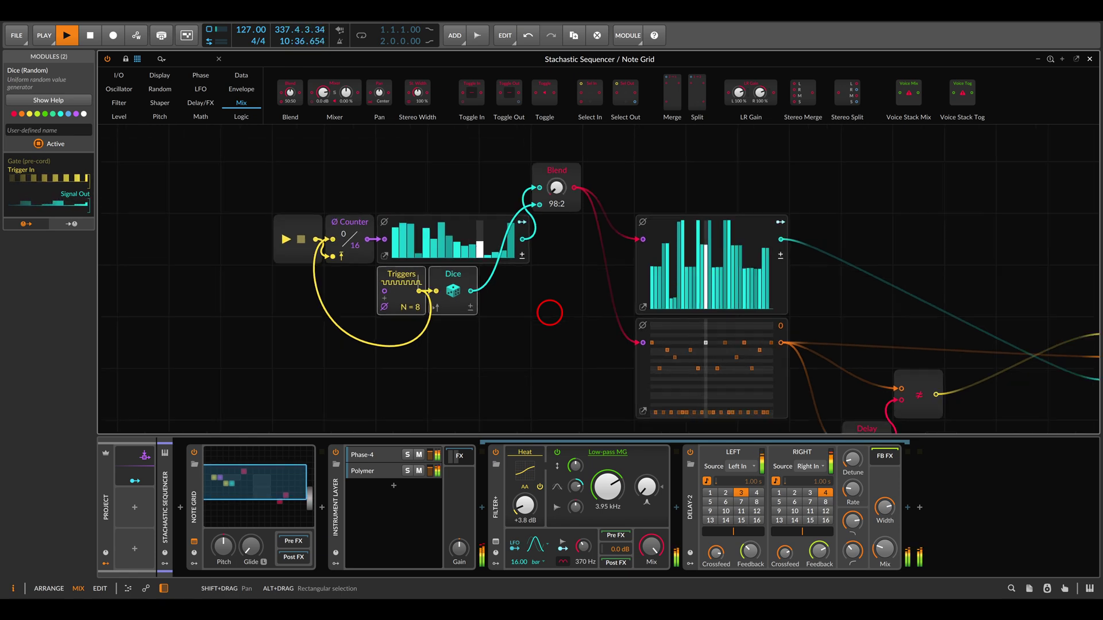
left_click_drag(555, 314, 530, 277)
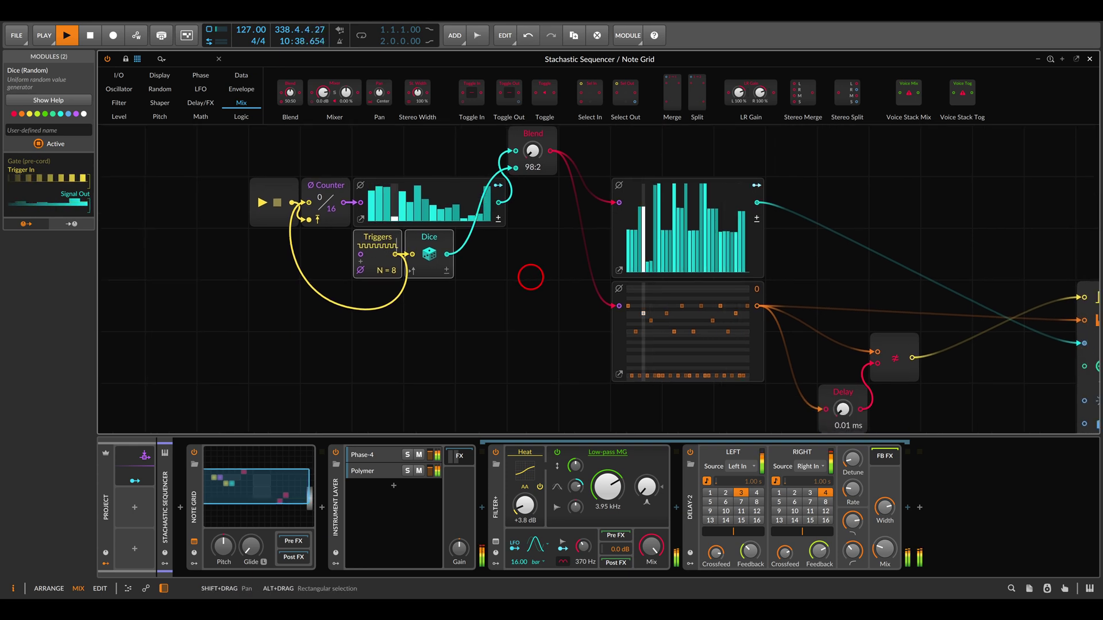
left_click_drag(856, 397, 856, 310)
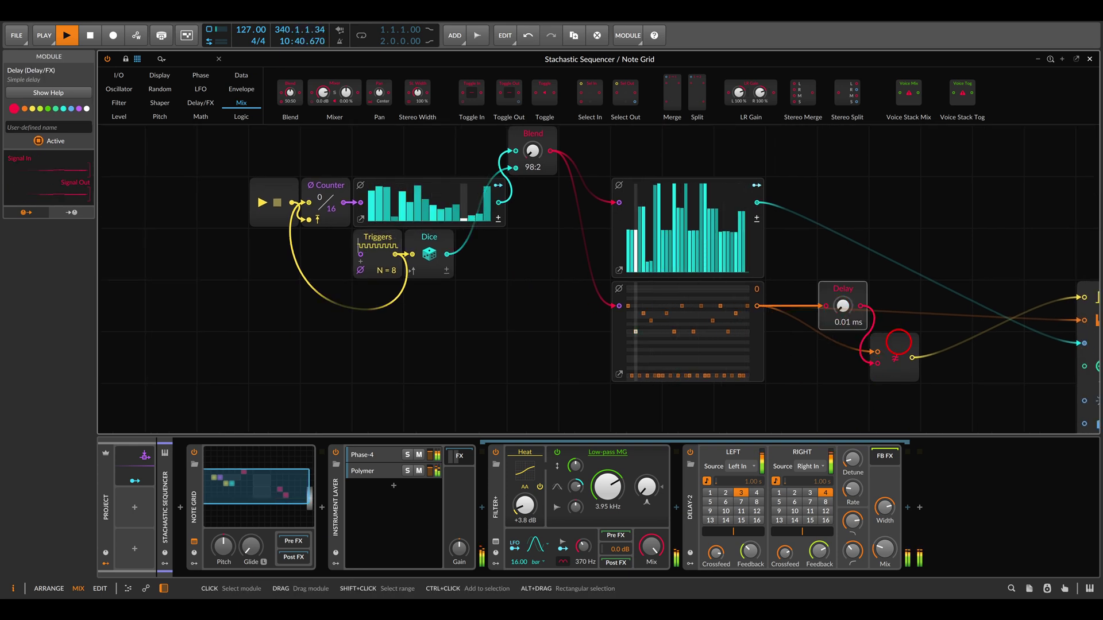
left_click_drag(894, 359, 895, 309)
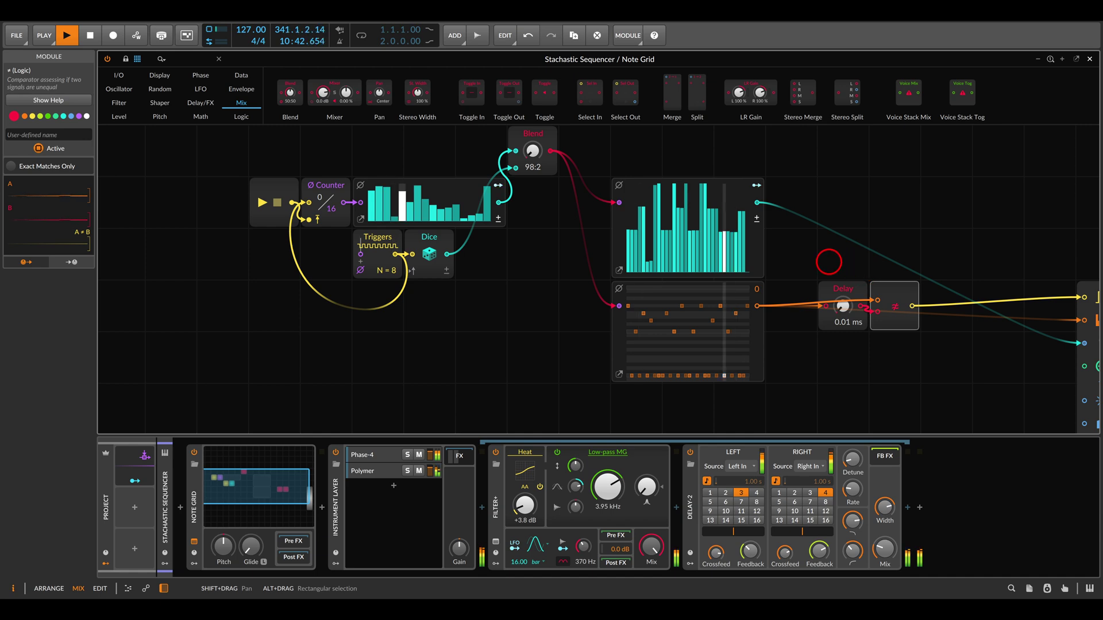
left_click_drag(544, 154, 544, 203)
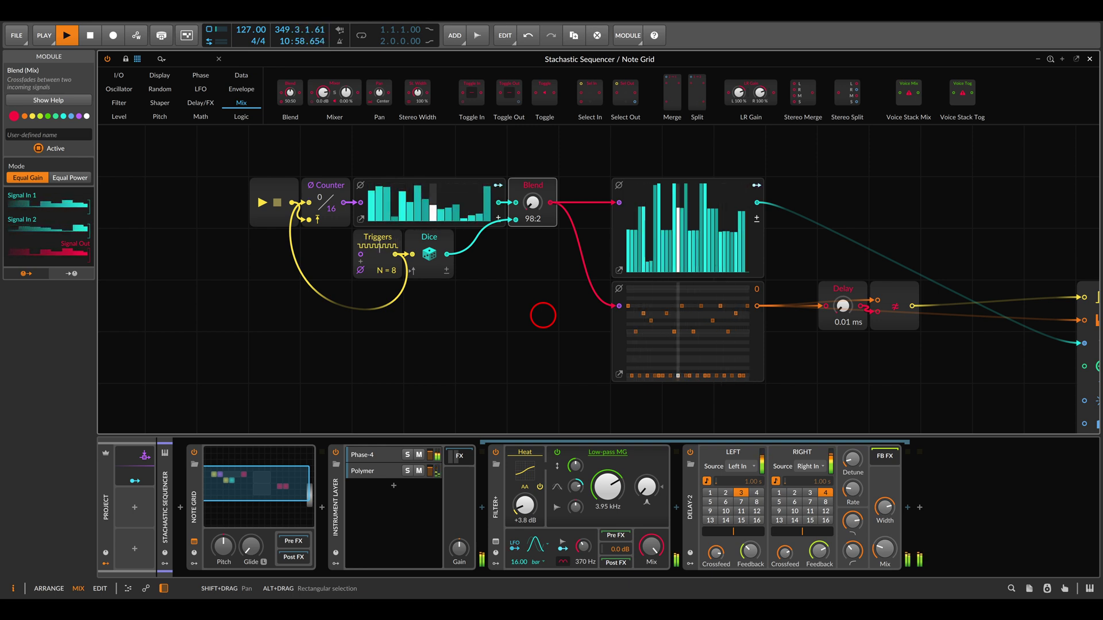
- Leave the Note Grid editor to view the Scene 1 clips and mixer, and reopen the Stachastic Sequencer's Note Grid
key("Escape")
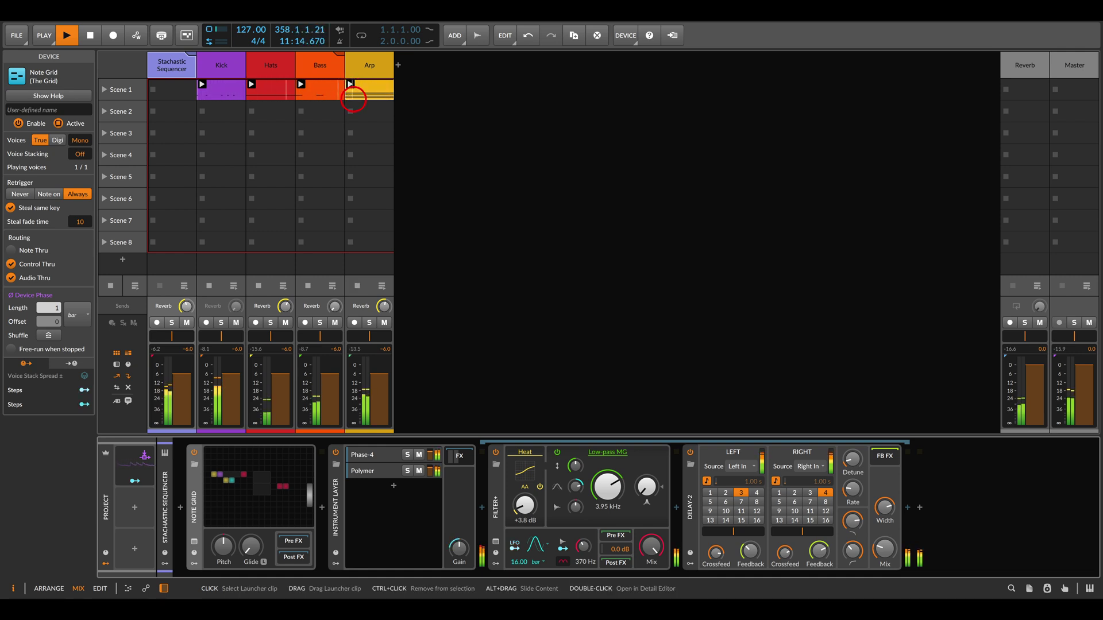
left_click(276, 459)
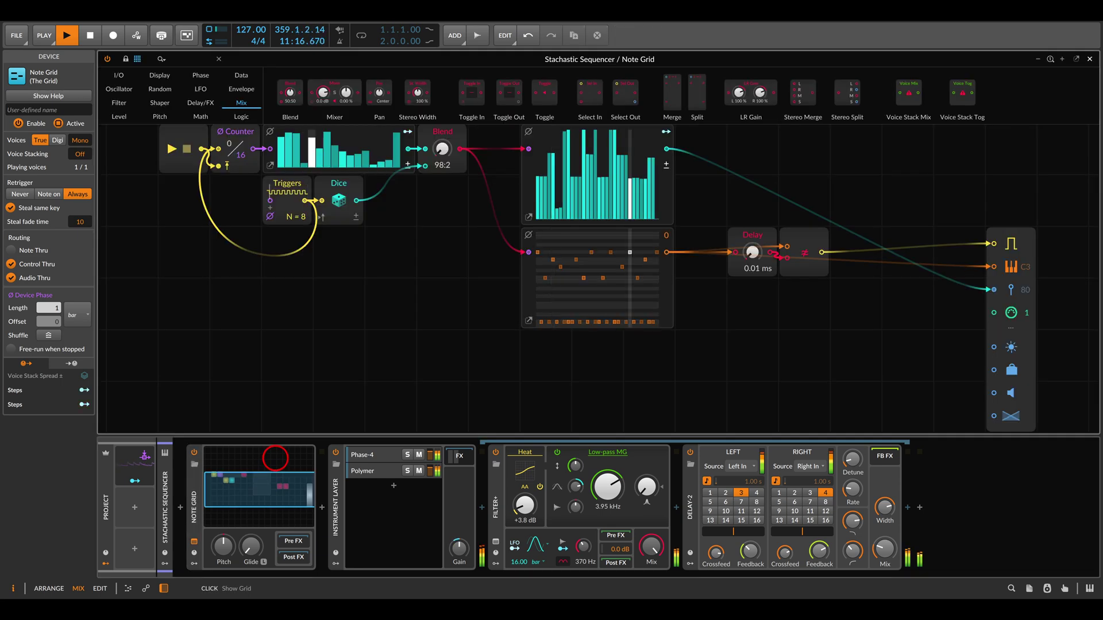
left_click_drag(401, 189, 517, 255)
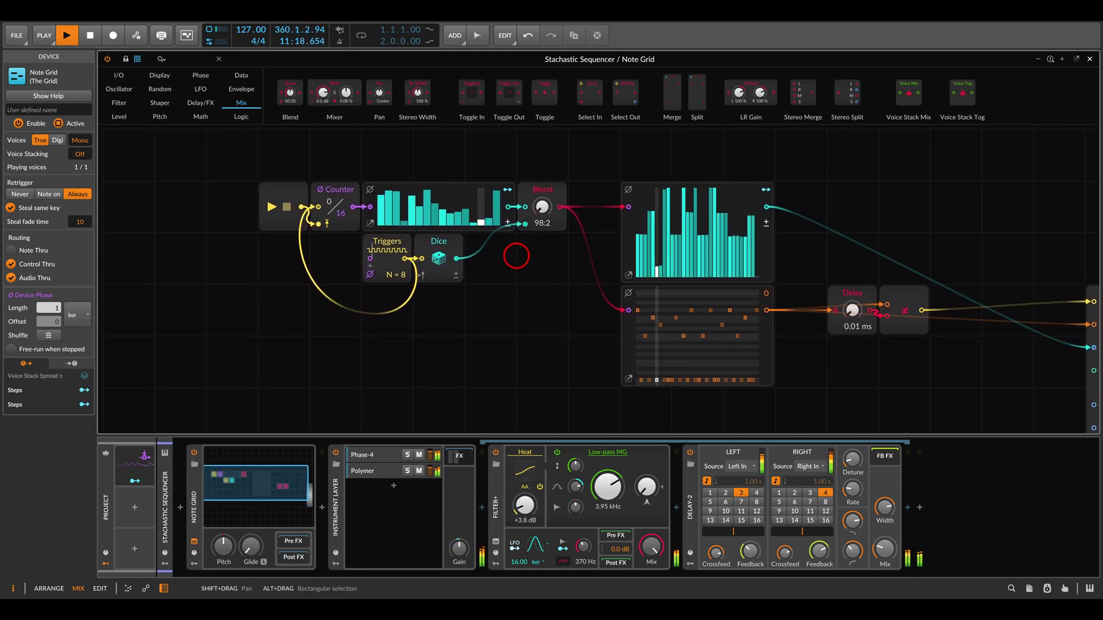